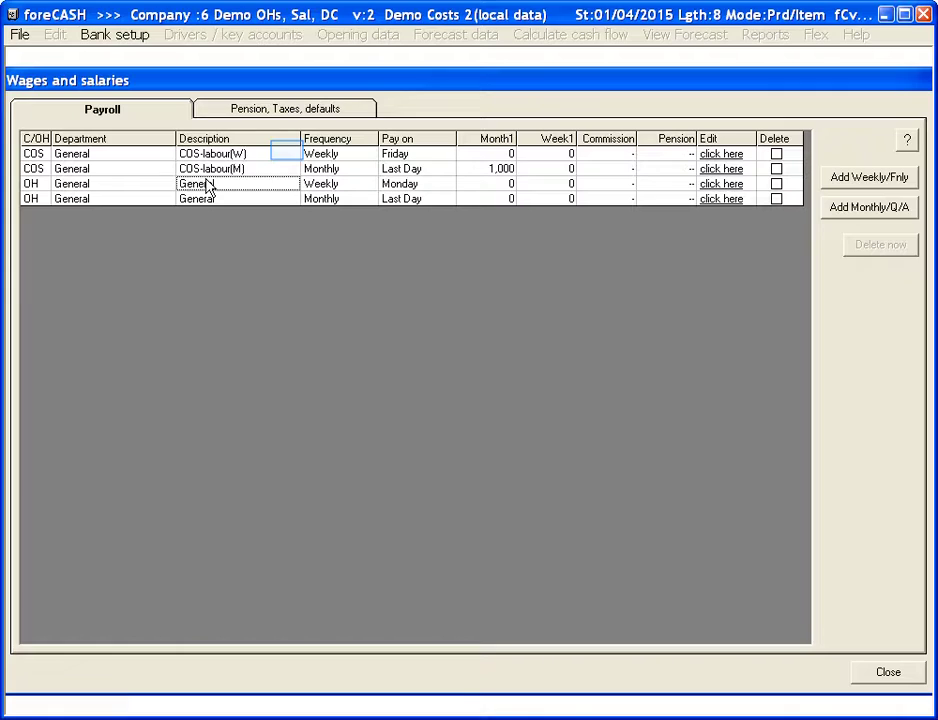
Step: Examine the existing payroll records and the monthly salary defaults for PAYE rate, payment method and payment day
click(288, 154)
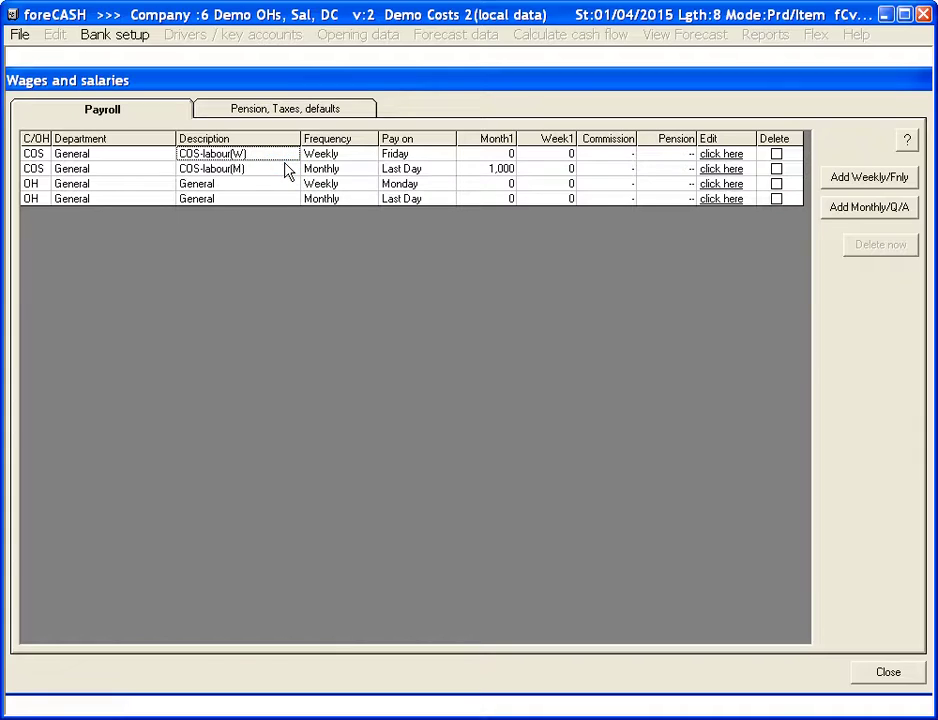
click(288, 170)
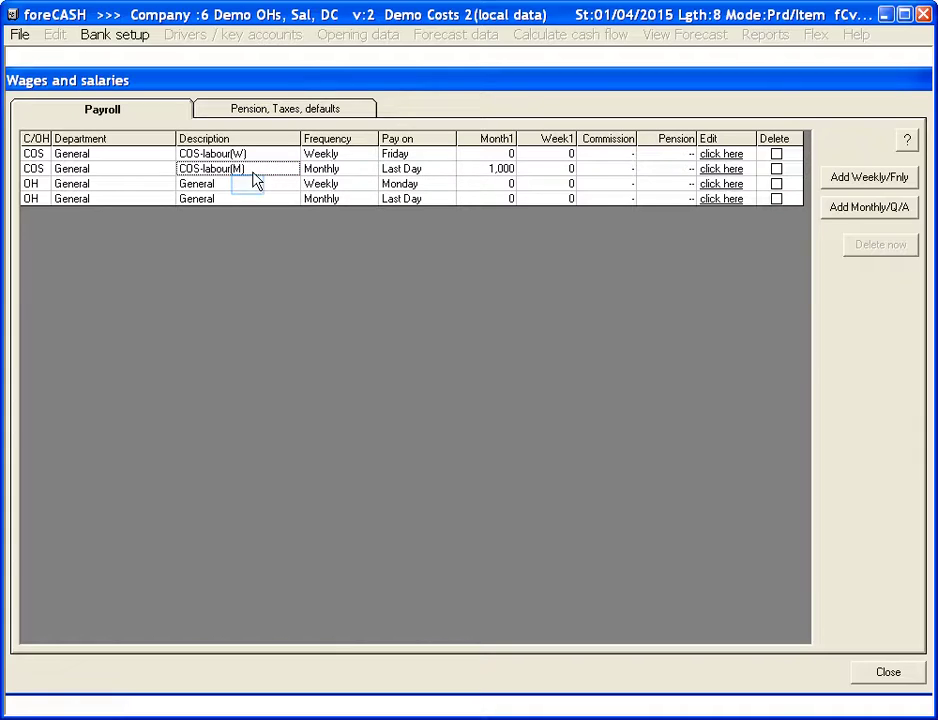
click(250, 192)
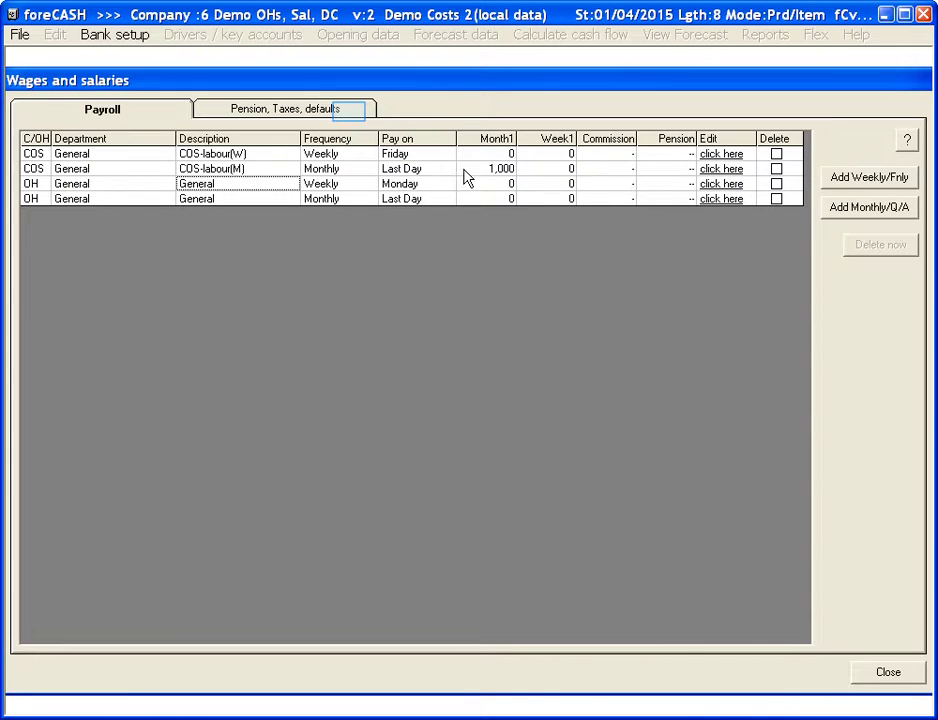
click(350, 115)
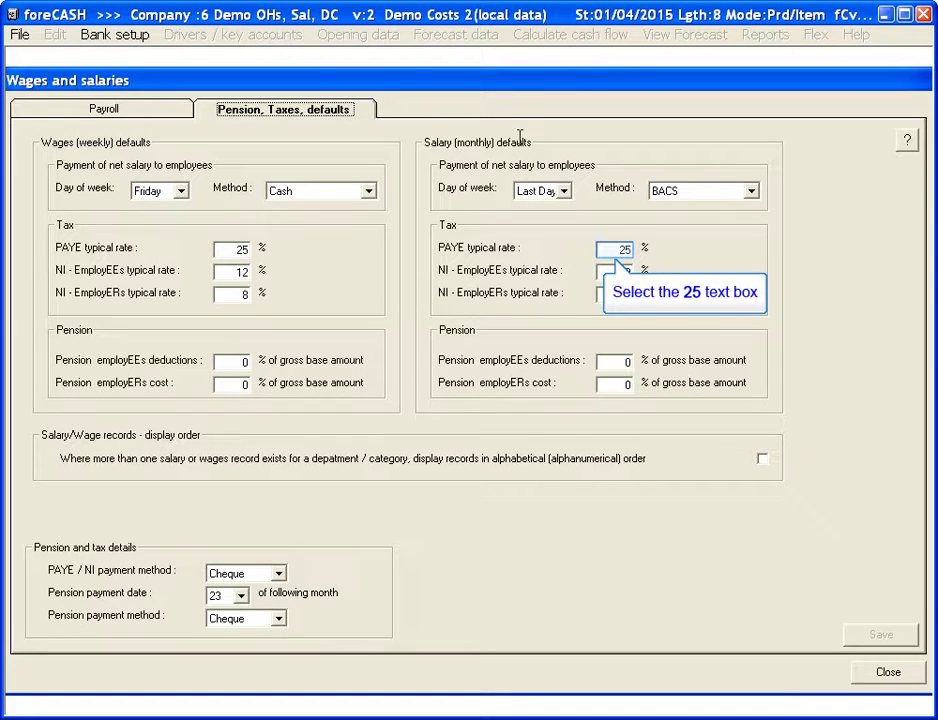
click(603, 248)
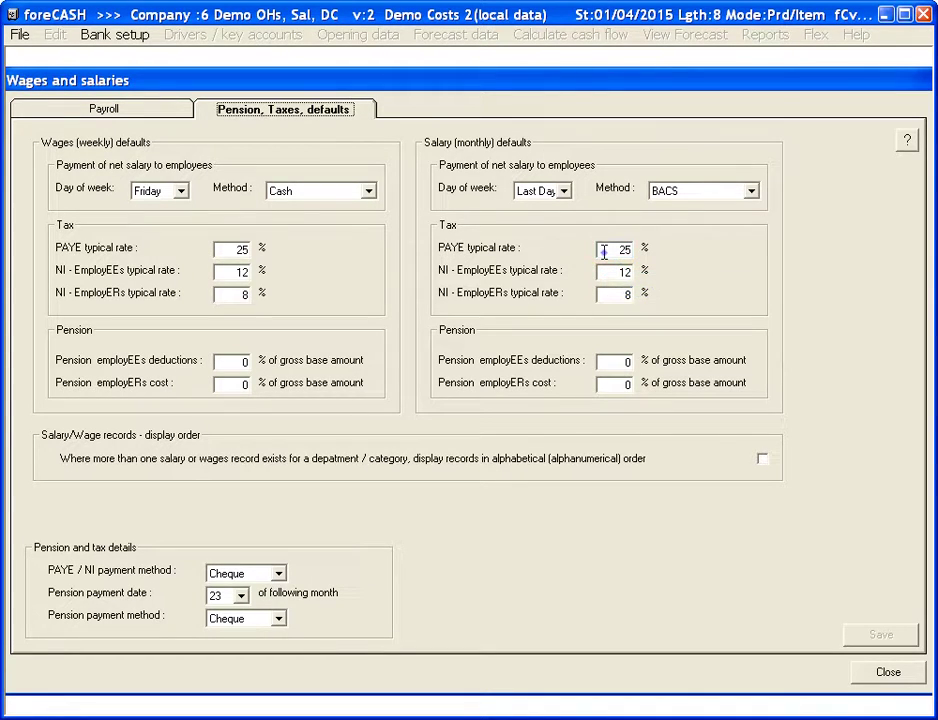
click(753, 191)
click(663, 232)
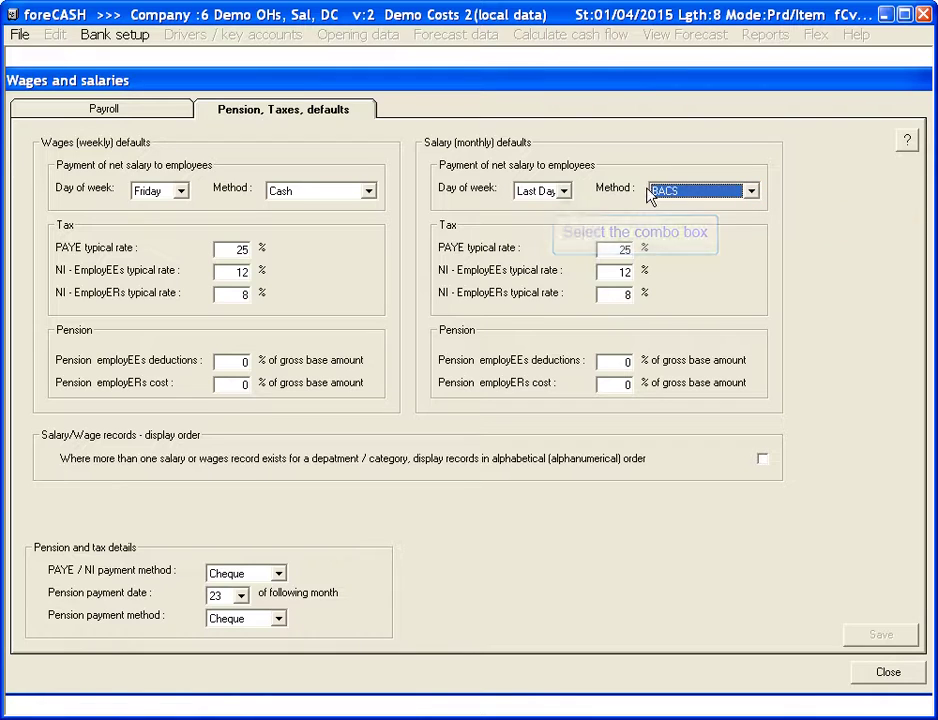
click(563, 191)
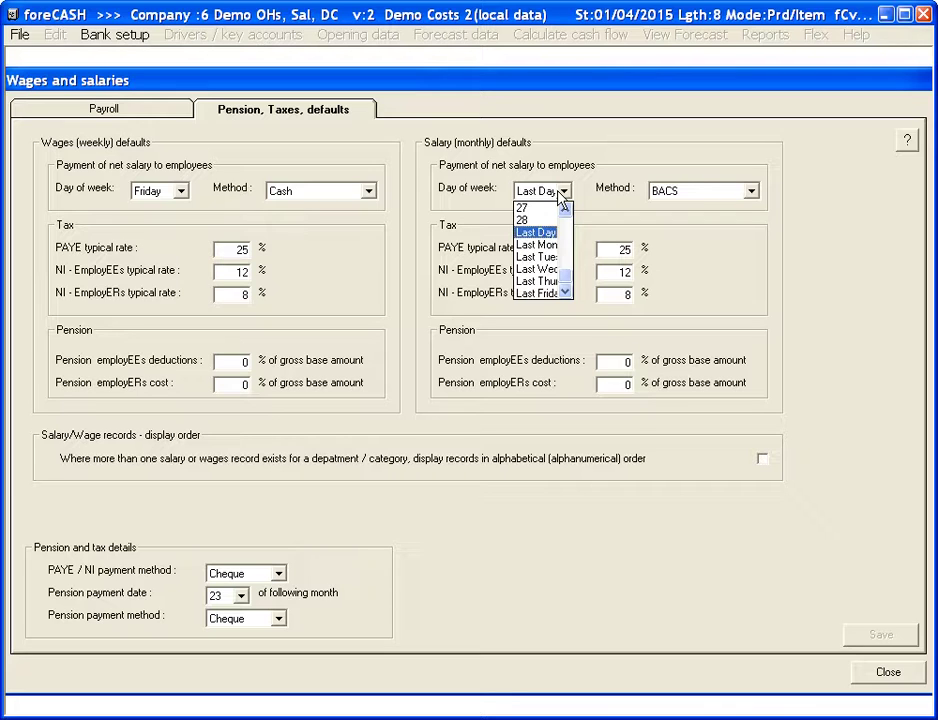
click(560, 197)
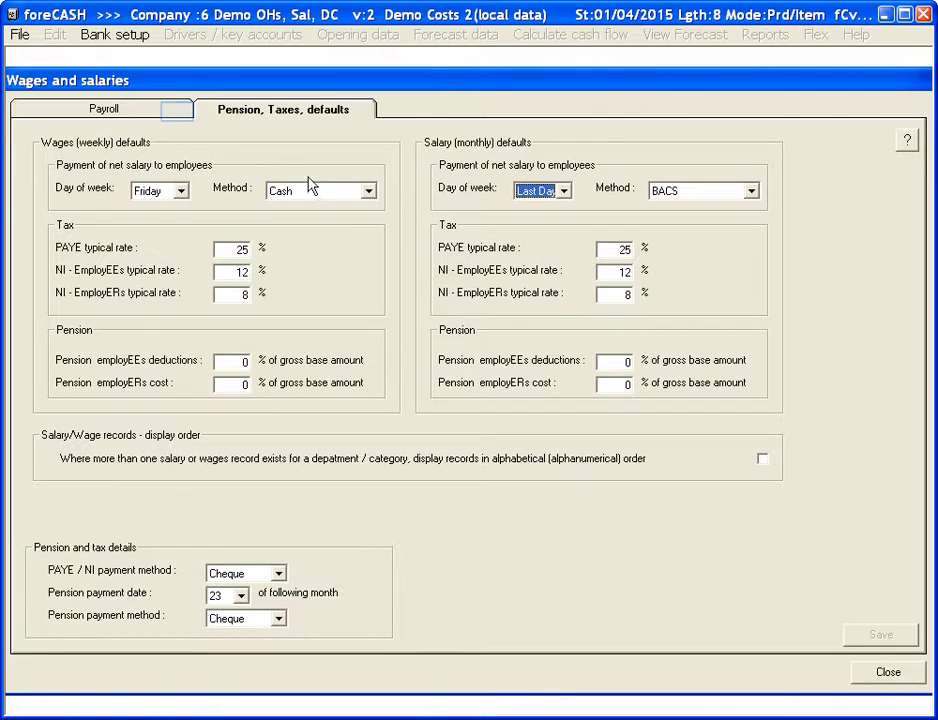
Step: Add a monthly payroll record described as "Marketing Salaries" and assign it to the Promotions dept
click(178, 116)
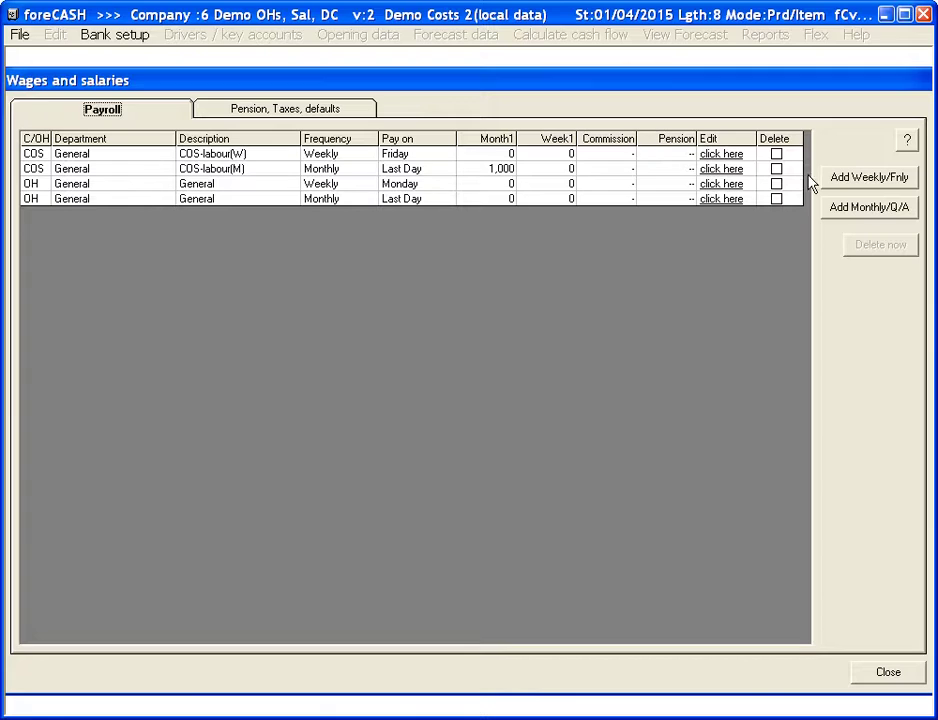
click(843, 212)
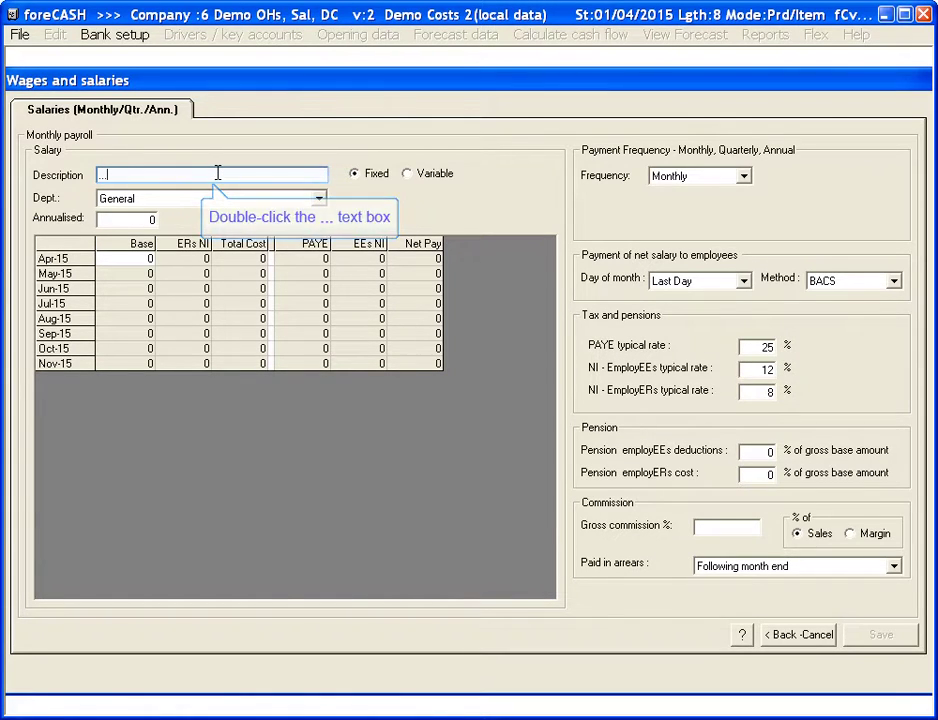
double_click(217, 173)
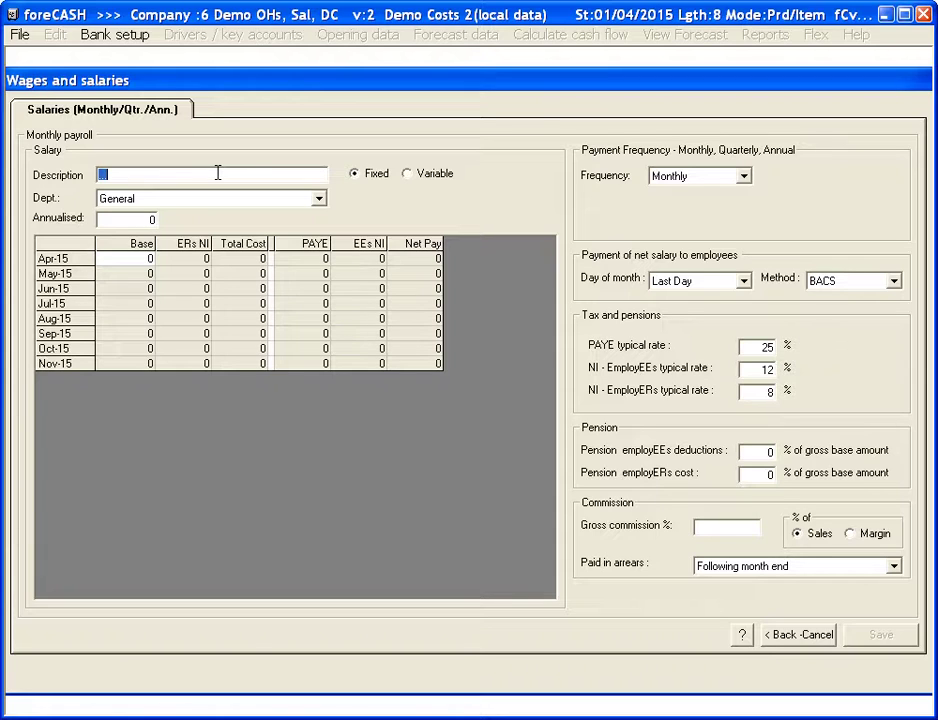
text(Marketing Salaries)
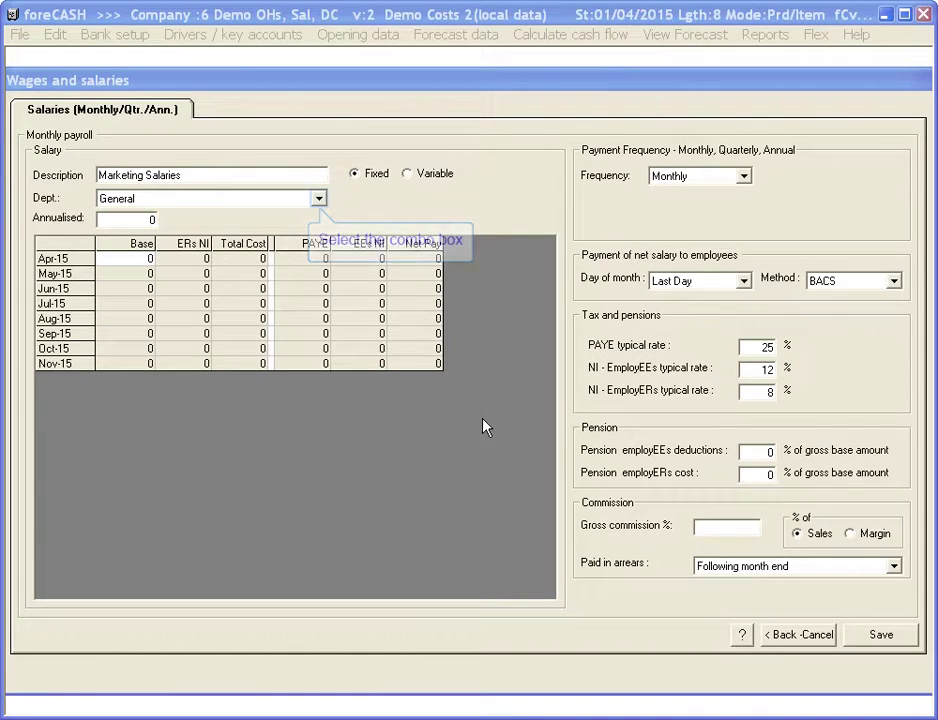
click(318, 198)
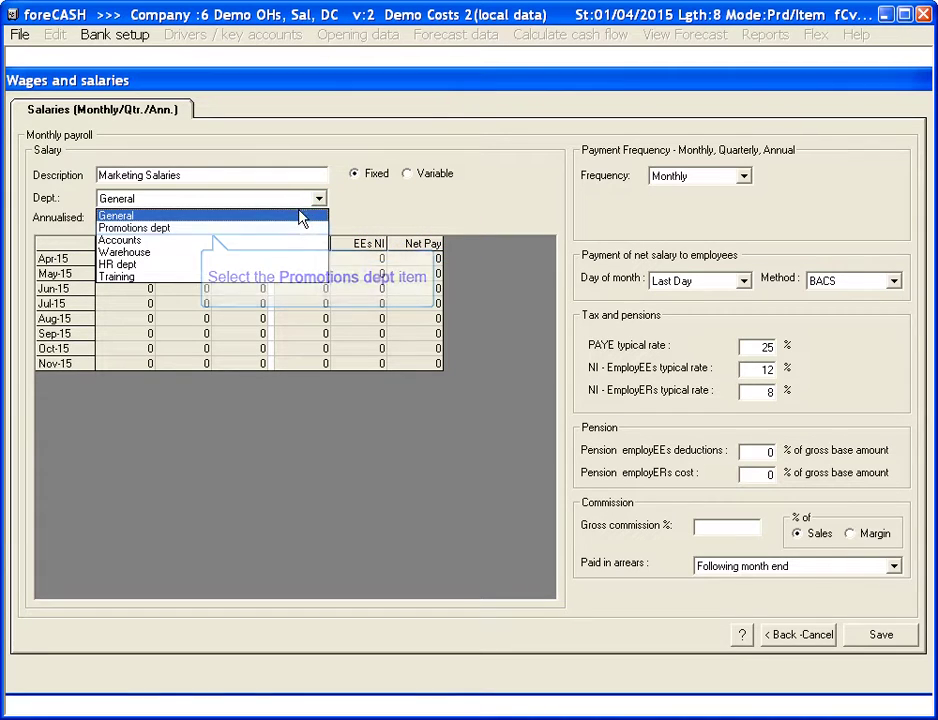
click(296, 229)
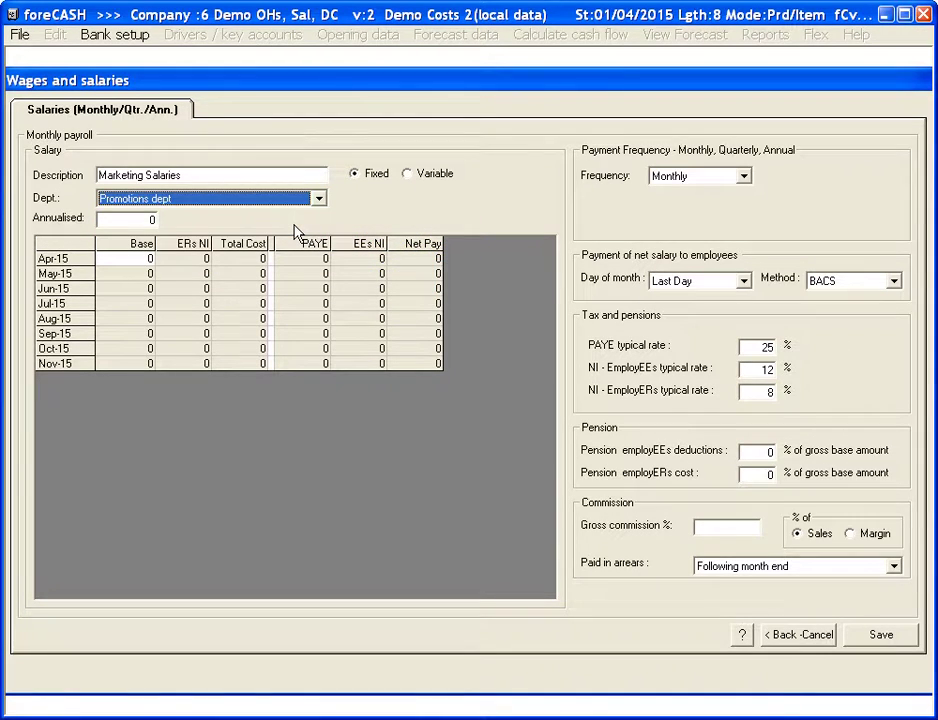
Step: Set the annualised salary to 120,000, then change the Apr-15 base amount to 11,000
click(132, 221)
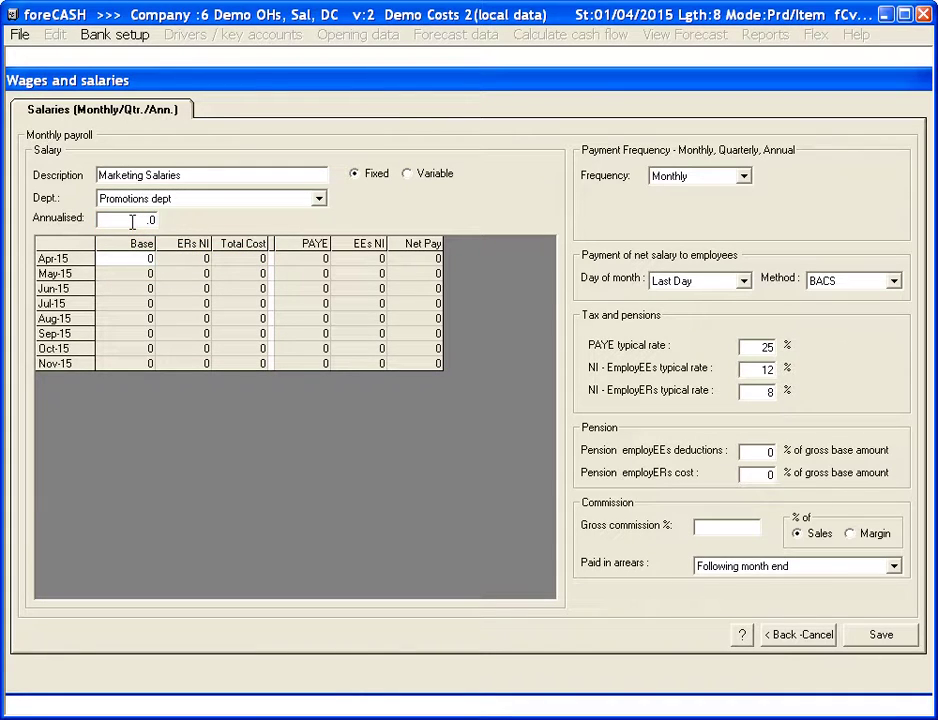
text(12000)
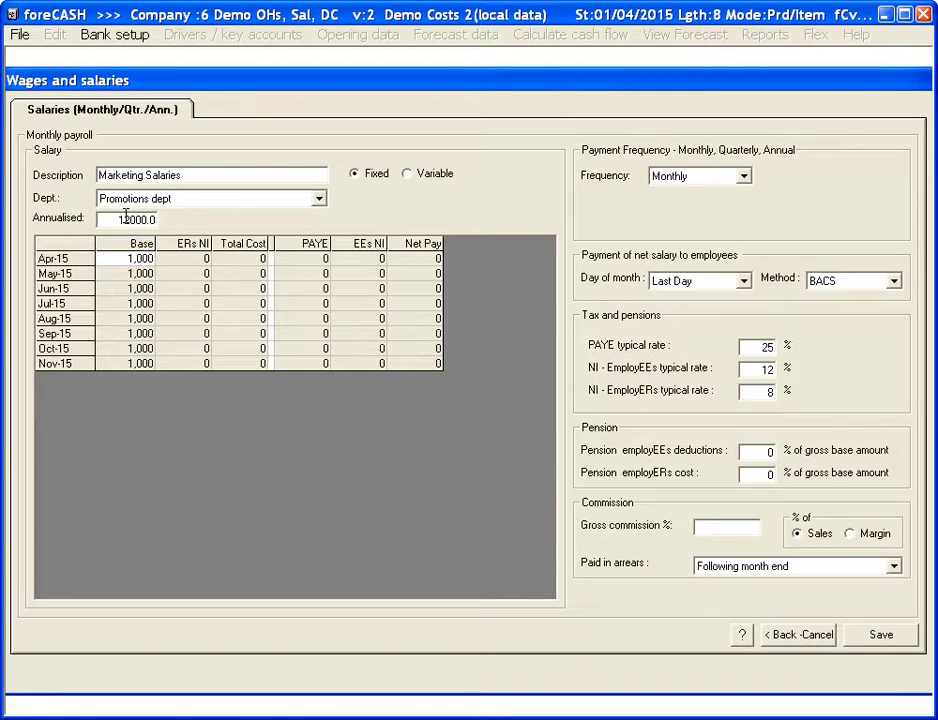
text(0)
key(Tab)
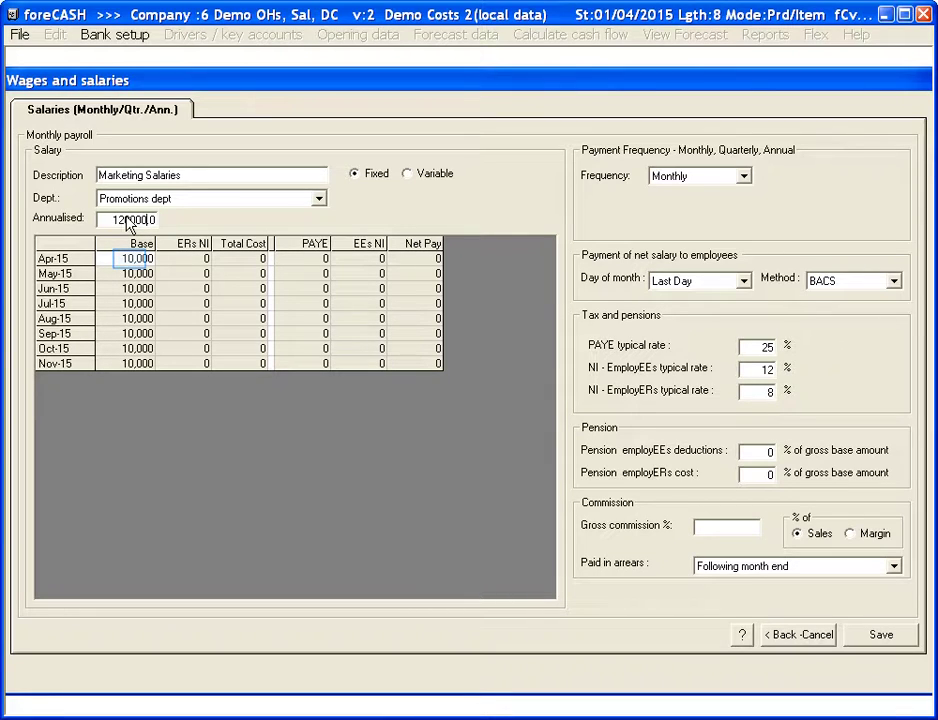
click(128, 260)
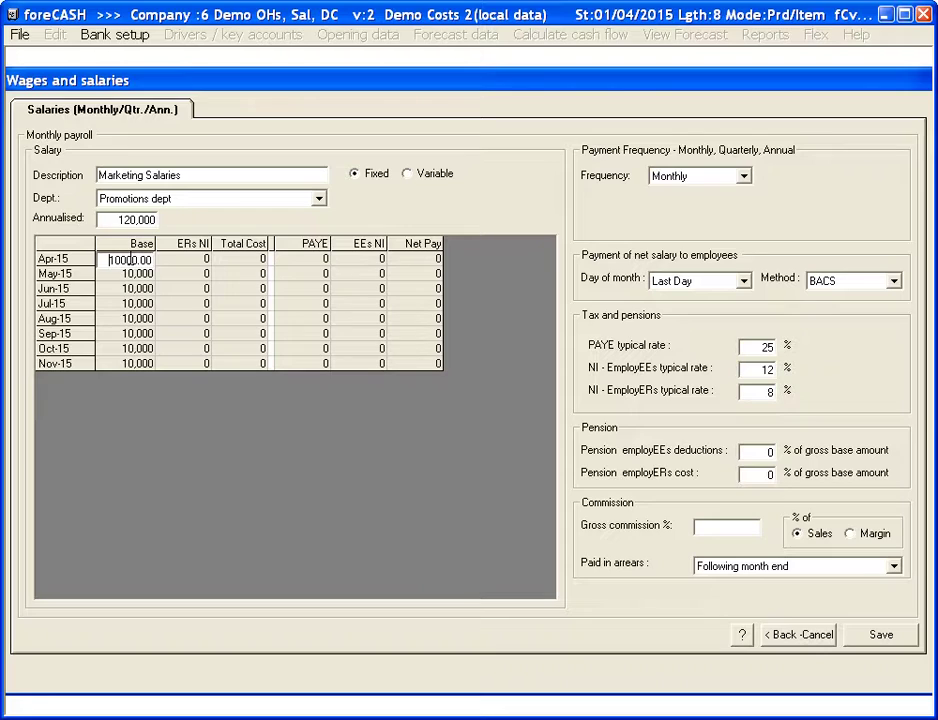
text(1)
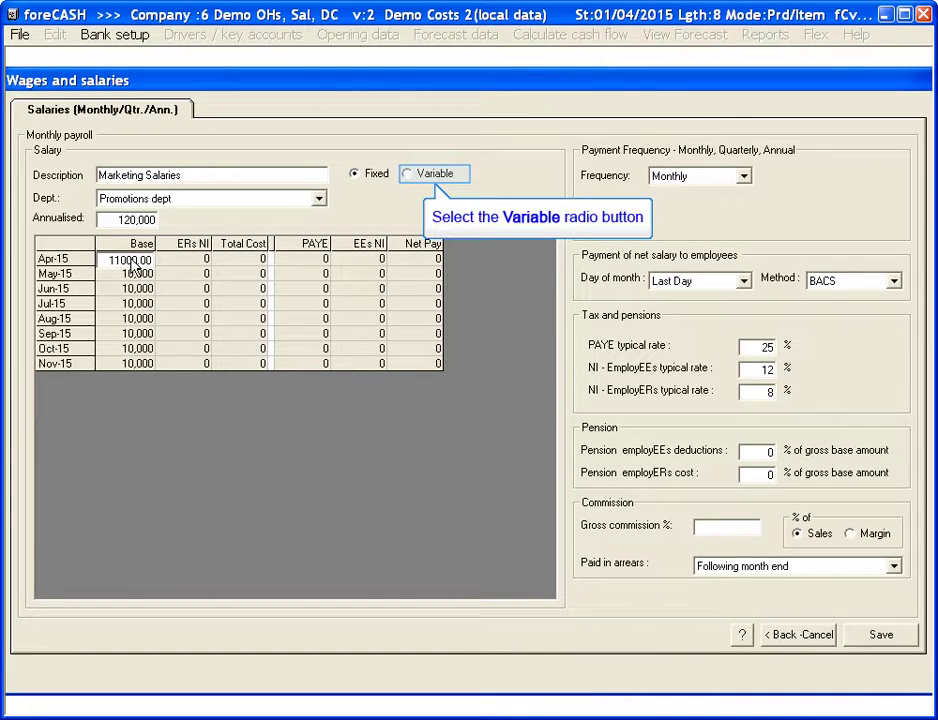
Step: Make the salary variable, set the Jul-15 base amount to 13,000 and copy it to all later months
click(407, 175)
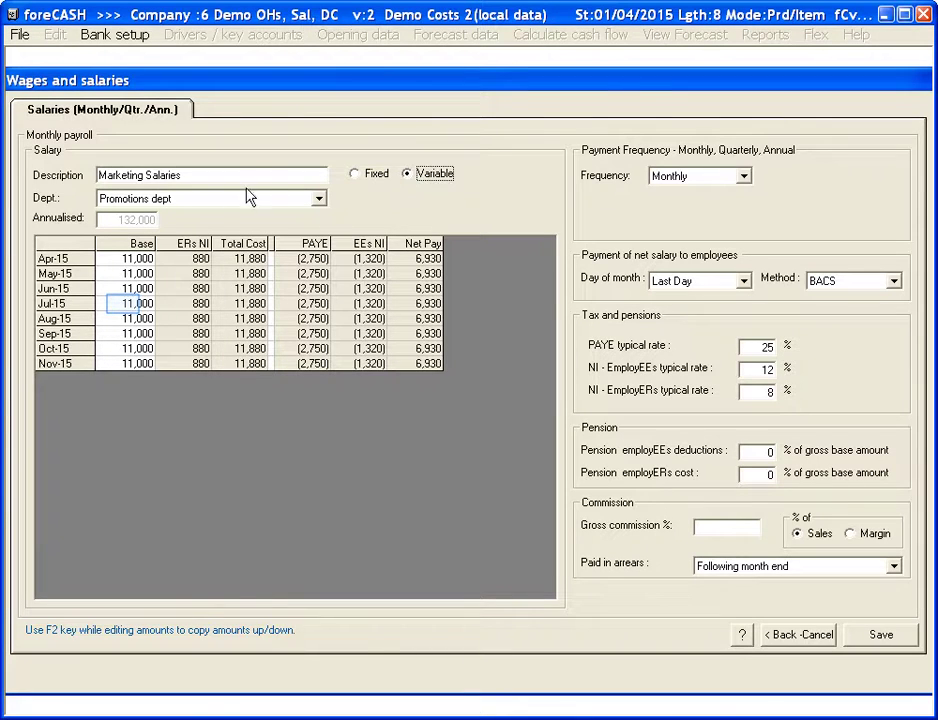
click(125, 306)
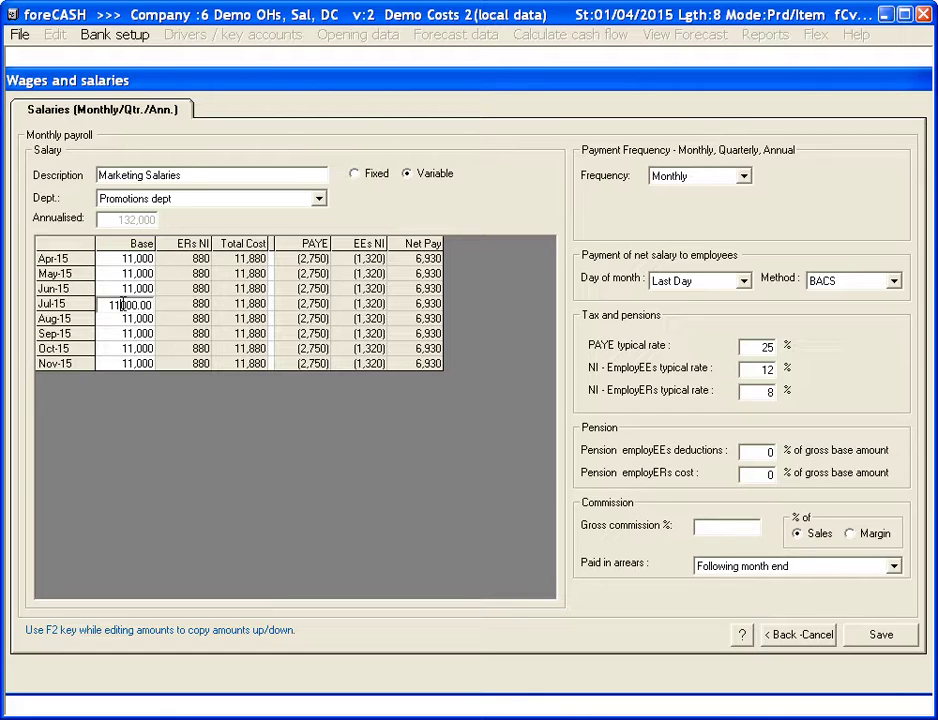
key(BackSpace)
text(3)
right_click(120, 304)
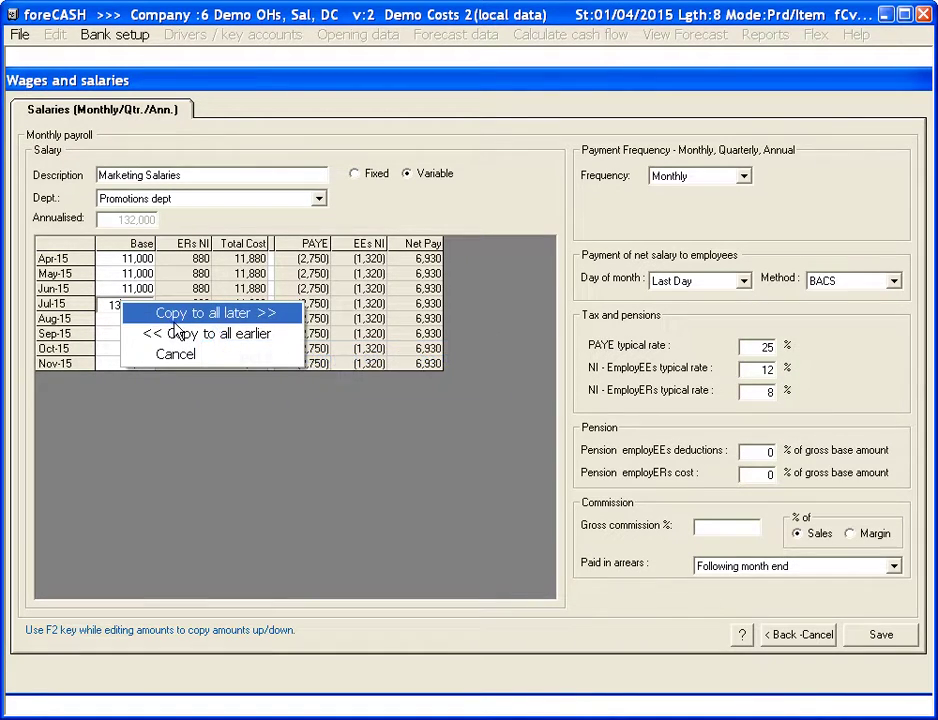
key(Return)
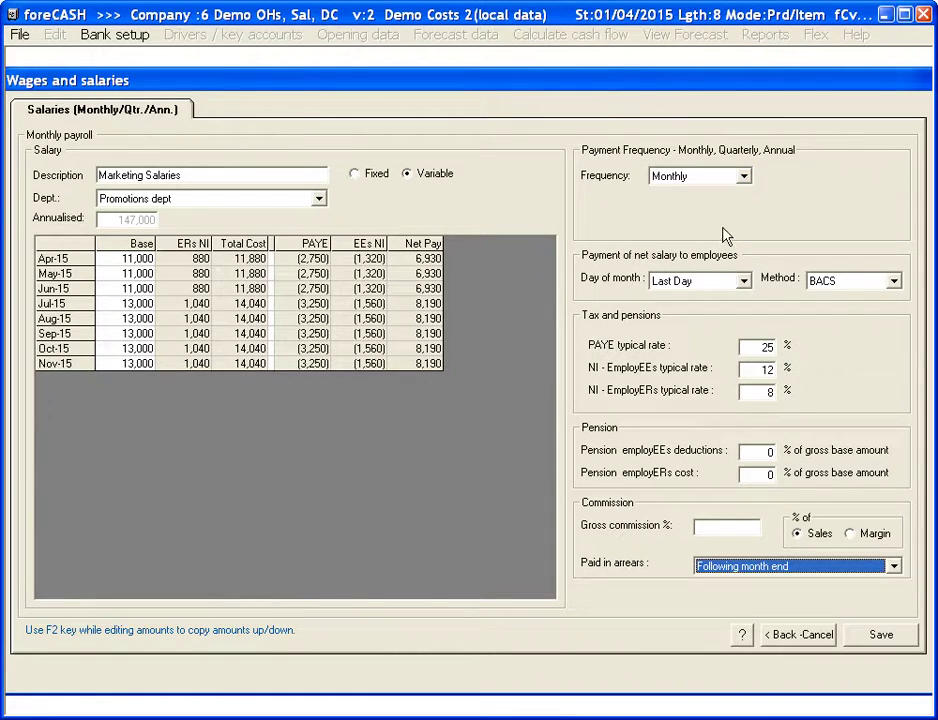
Step: Set the payment frequency to Annual with the period ending in June and 2 months in arrears
click(744, 176)
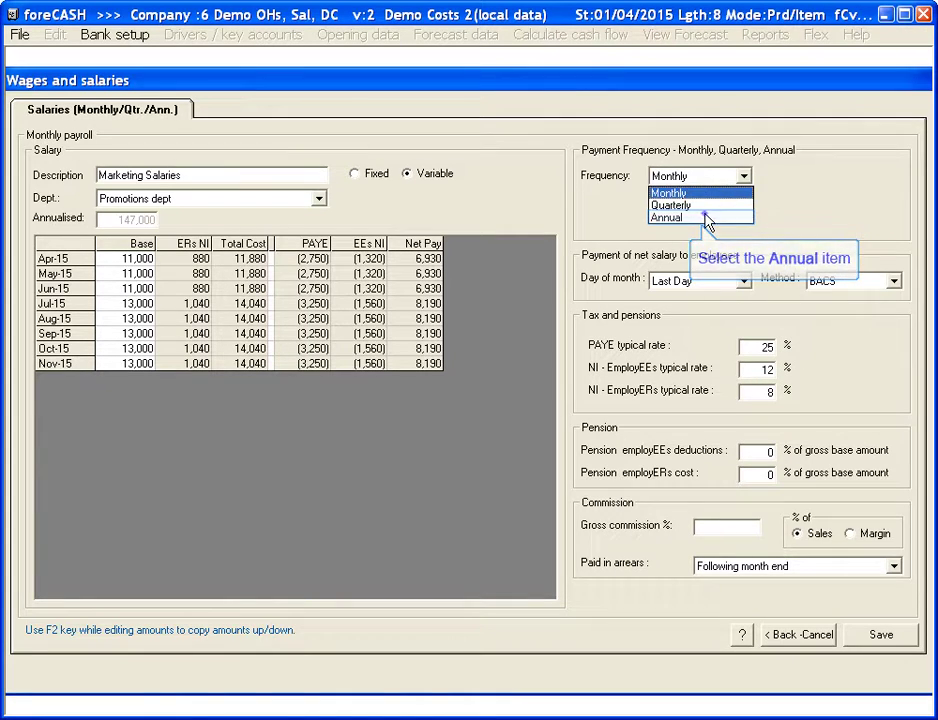
click(706, 218)
click(744, 199)
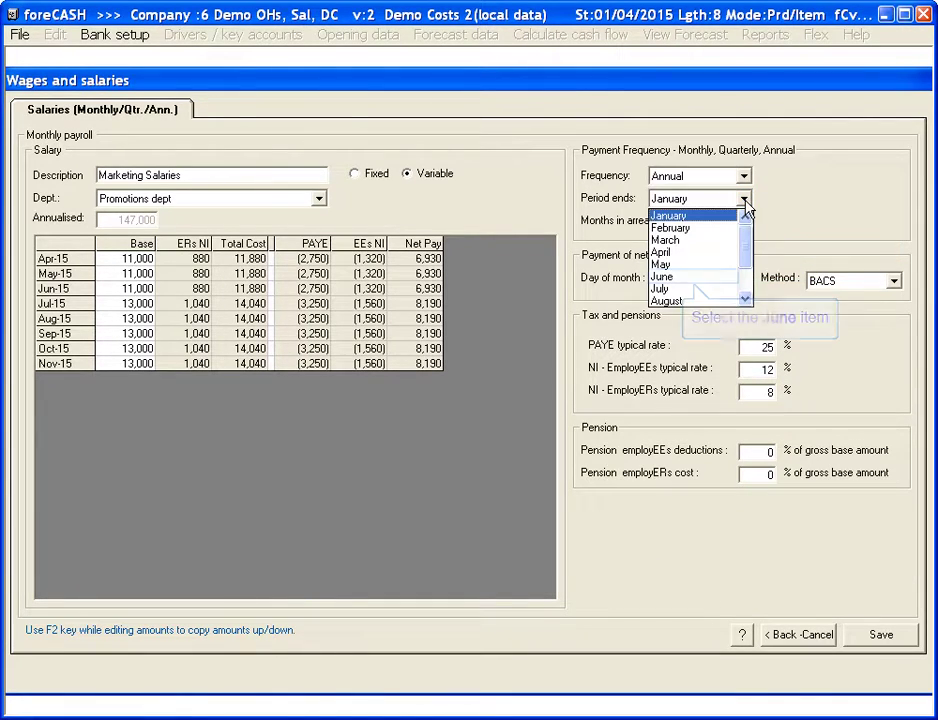
click(689, 278)
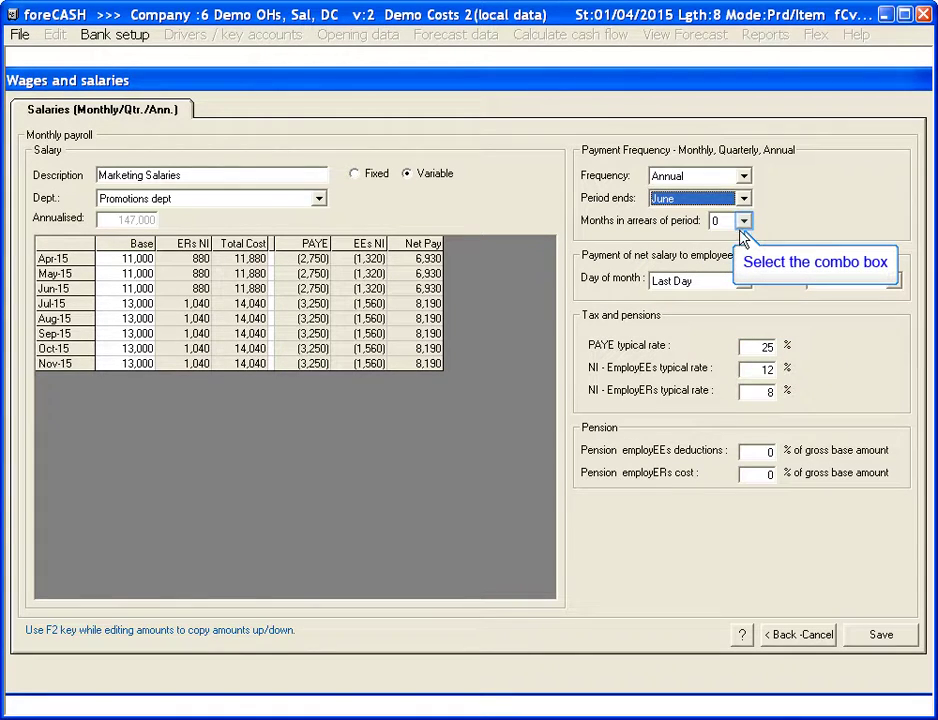
click(743, 222)
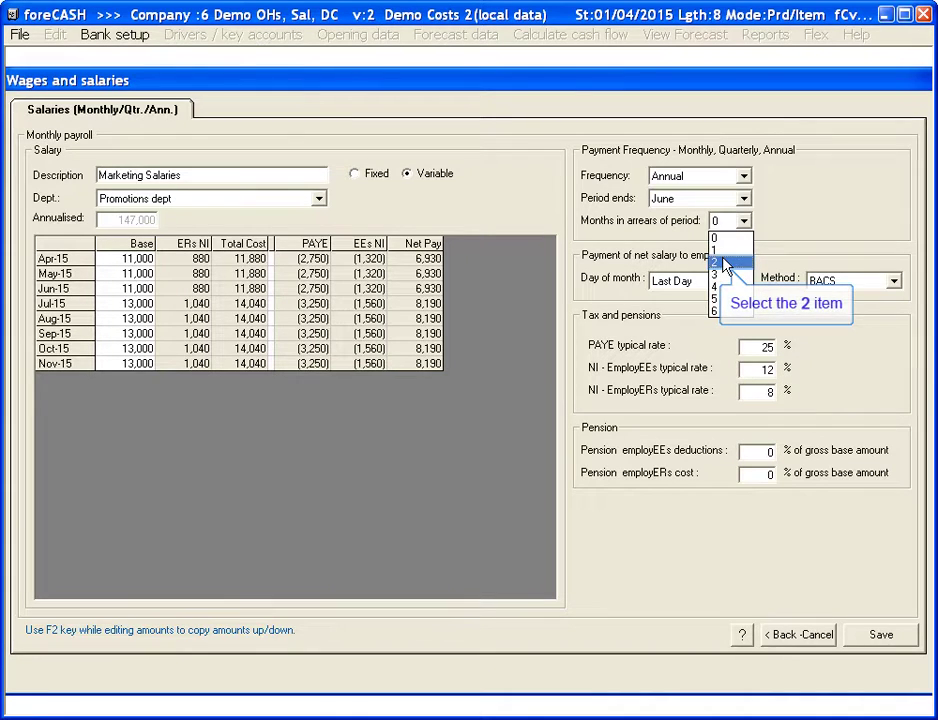
click(722, 261)
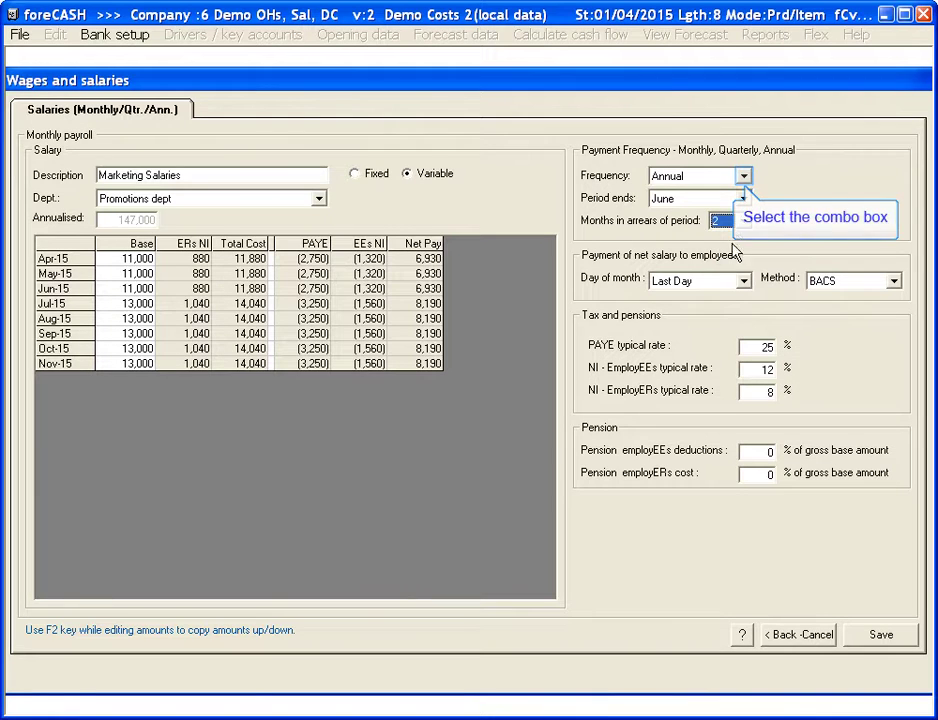
Step: Return the payment frequency to Monthly
click(743, 177)
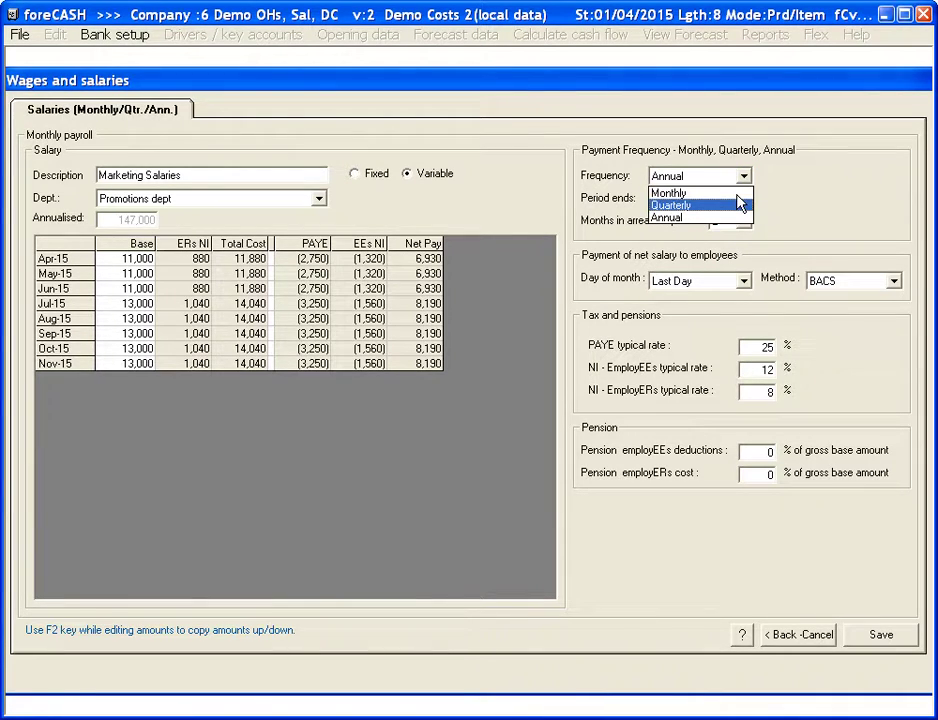
key(Up)
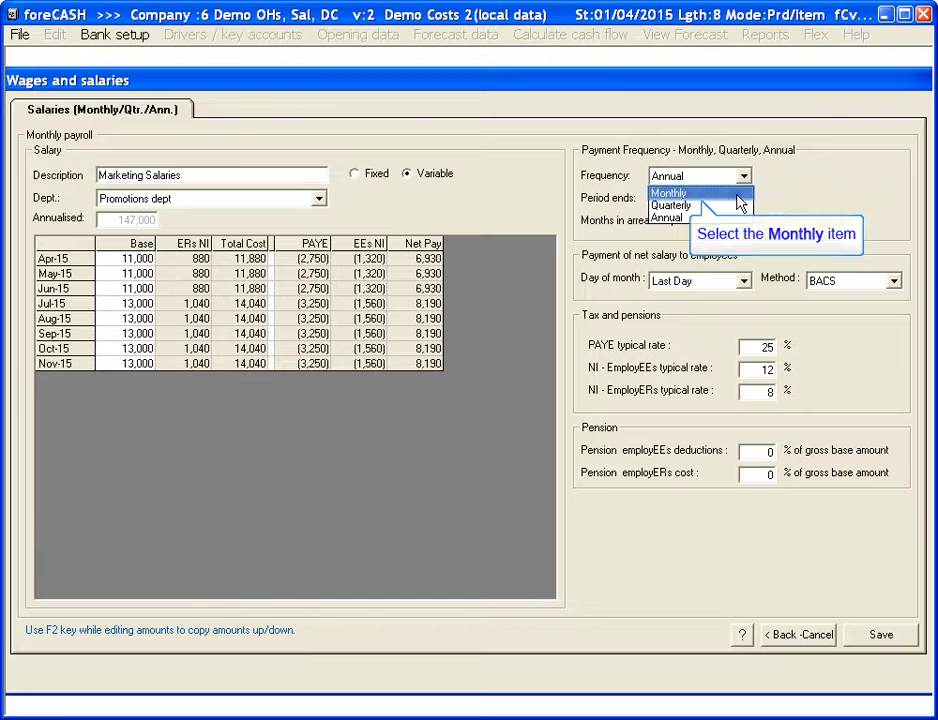
key(Return)
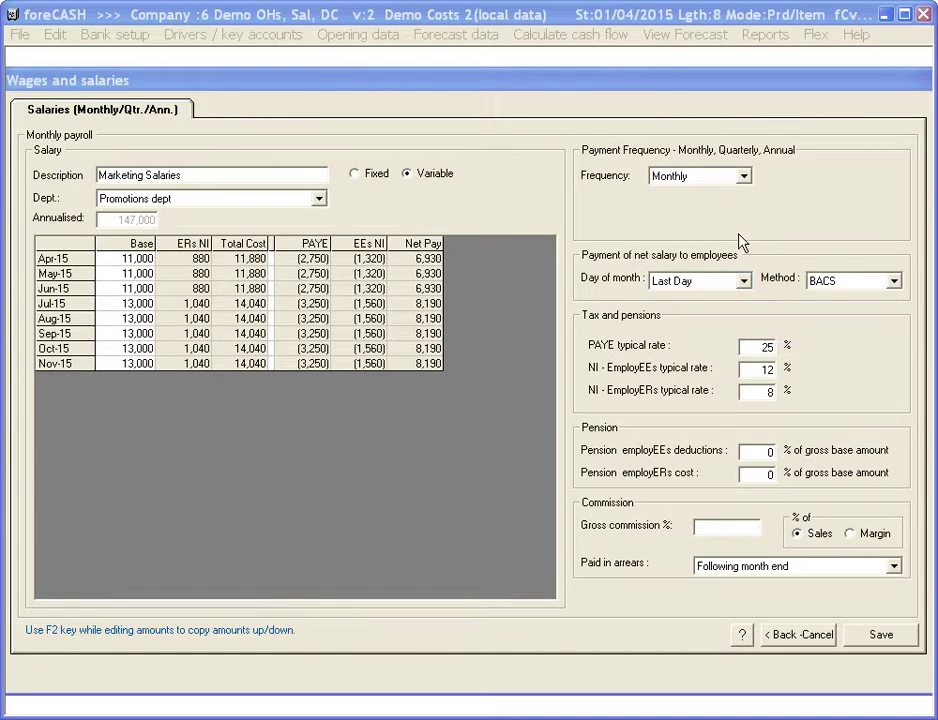
Step: Set the net salary payment day of the month to Last Friday
click(743, 283)
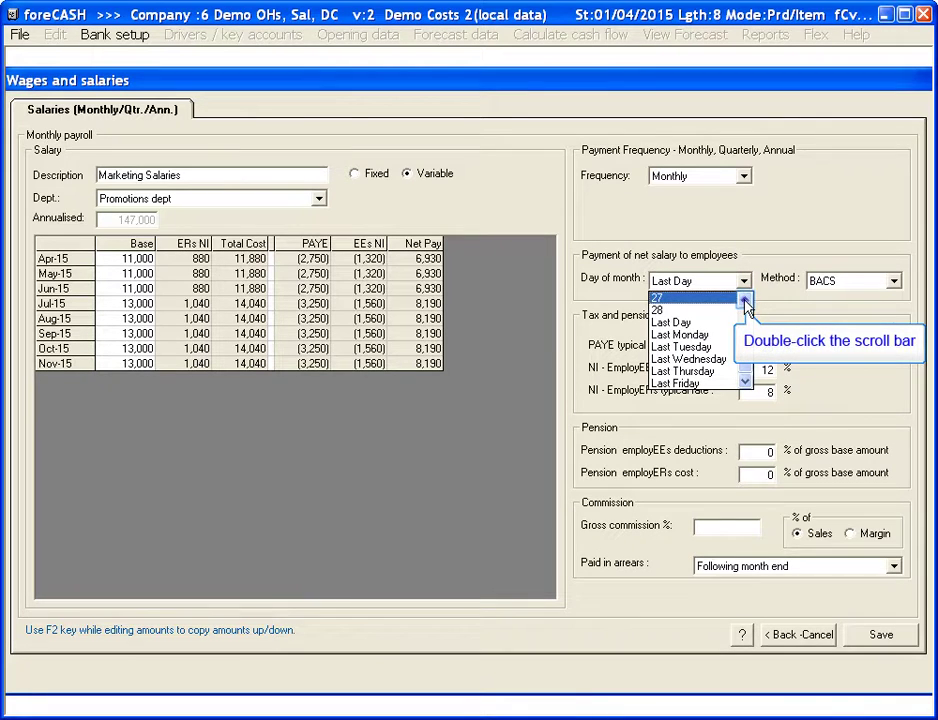
double_click(744, 300)
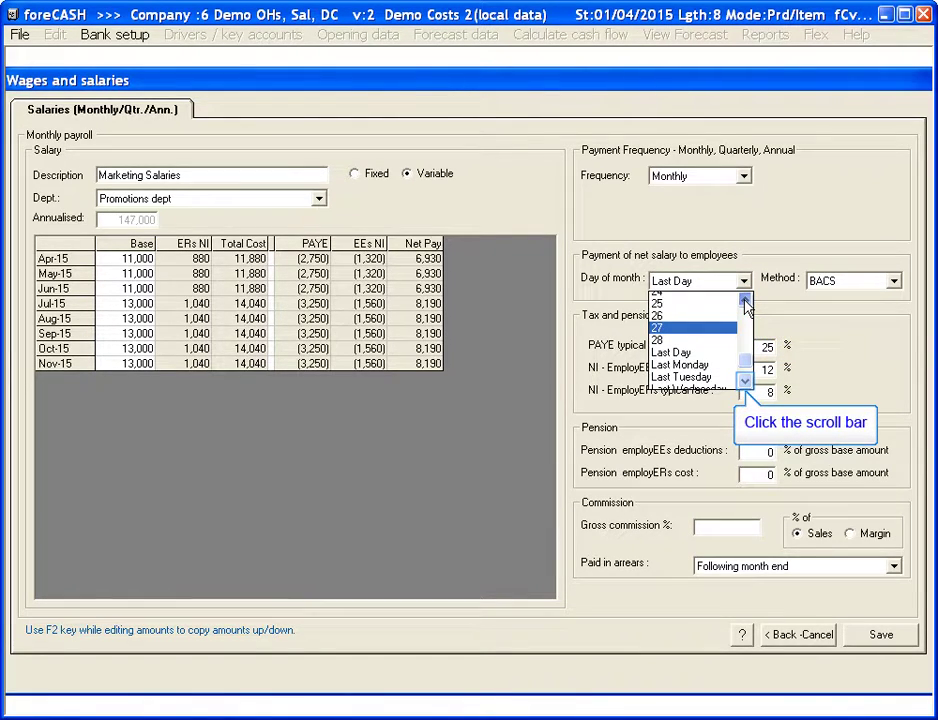
click(743, 376)
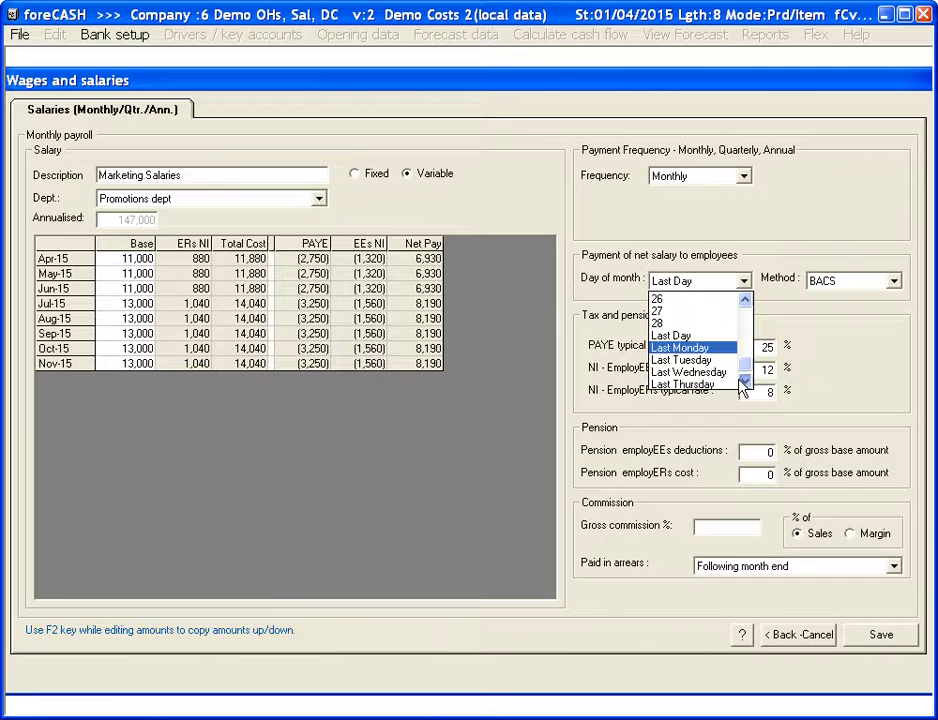
click(743, 382)
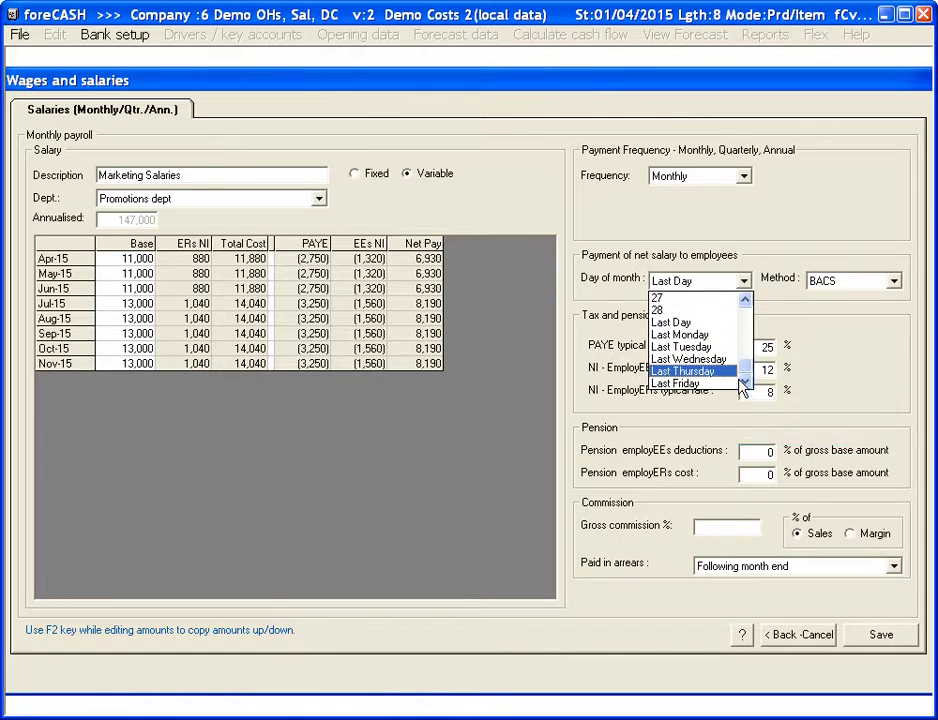
click(720, 372)
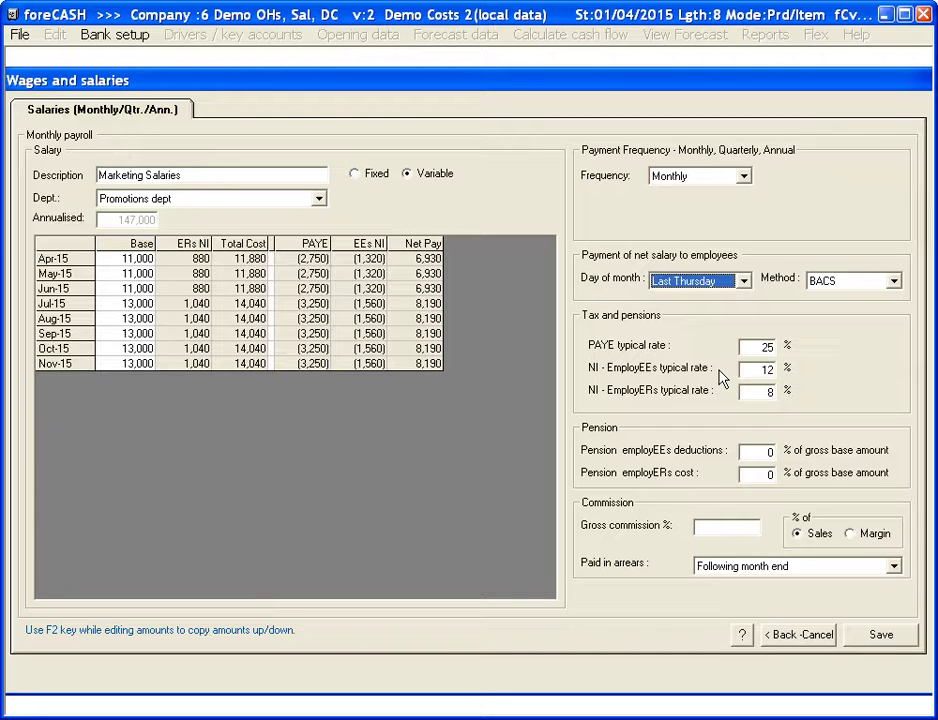
key(Down)
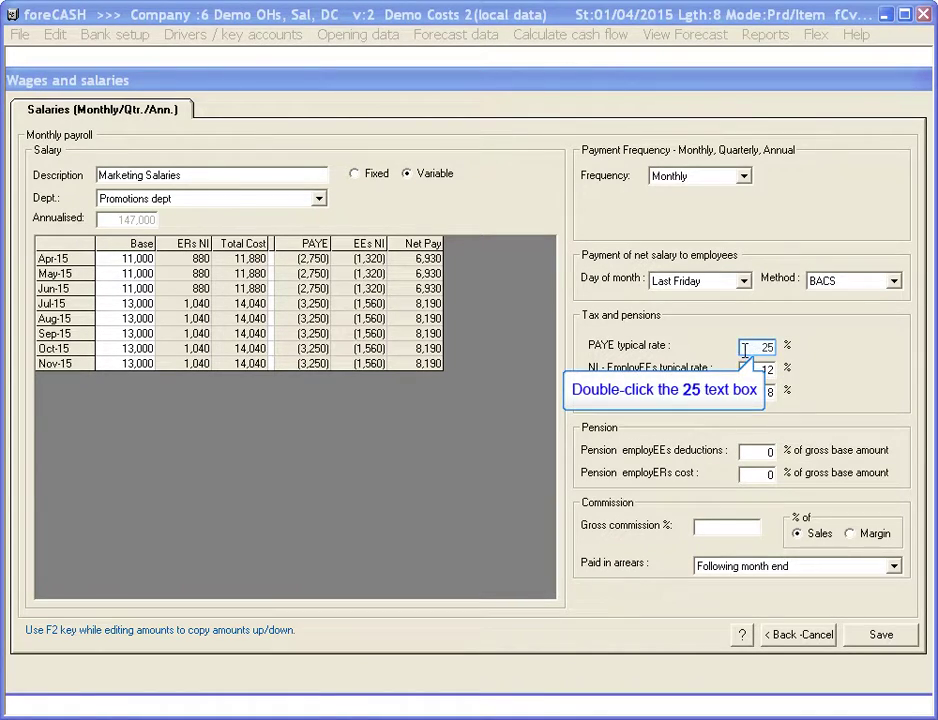
Step: Set the typical rates to 20% for PAYE, 8% for employees' NI and 11% for employers' NI
double_click(747, 348)
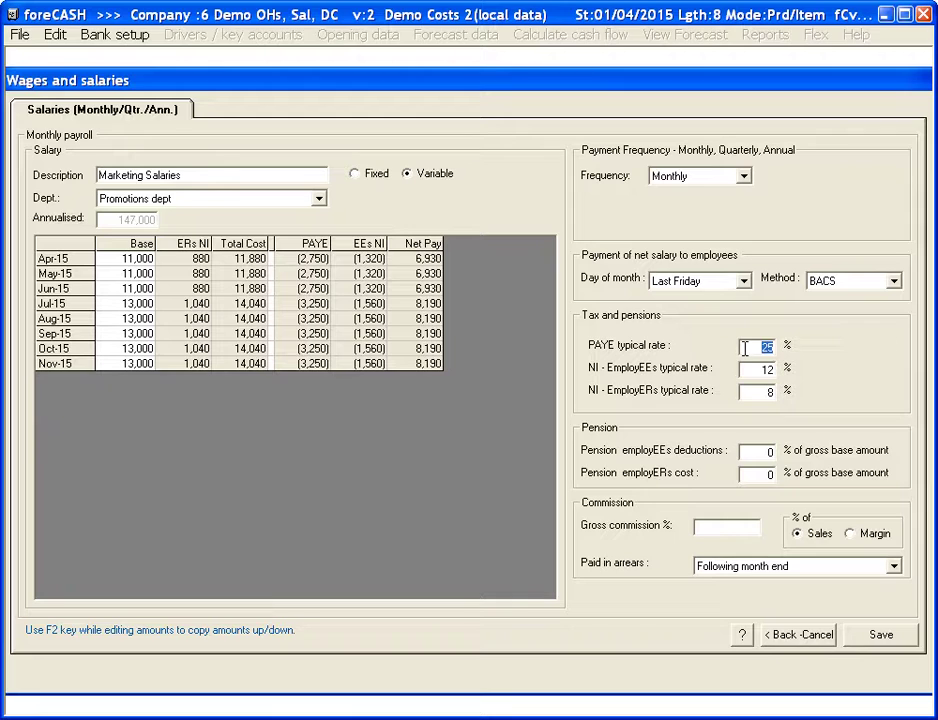
text(20)
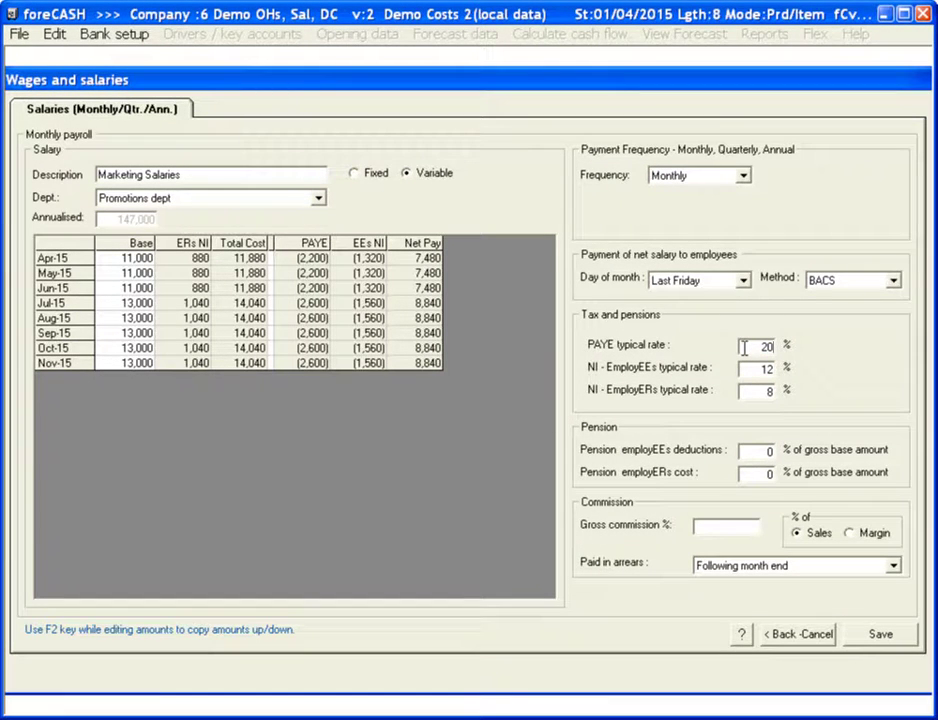
drag(753, 368, 786, 370)
text(8)
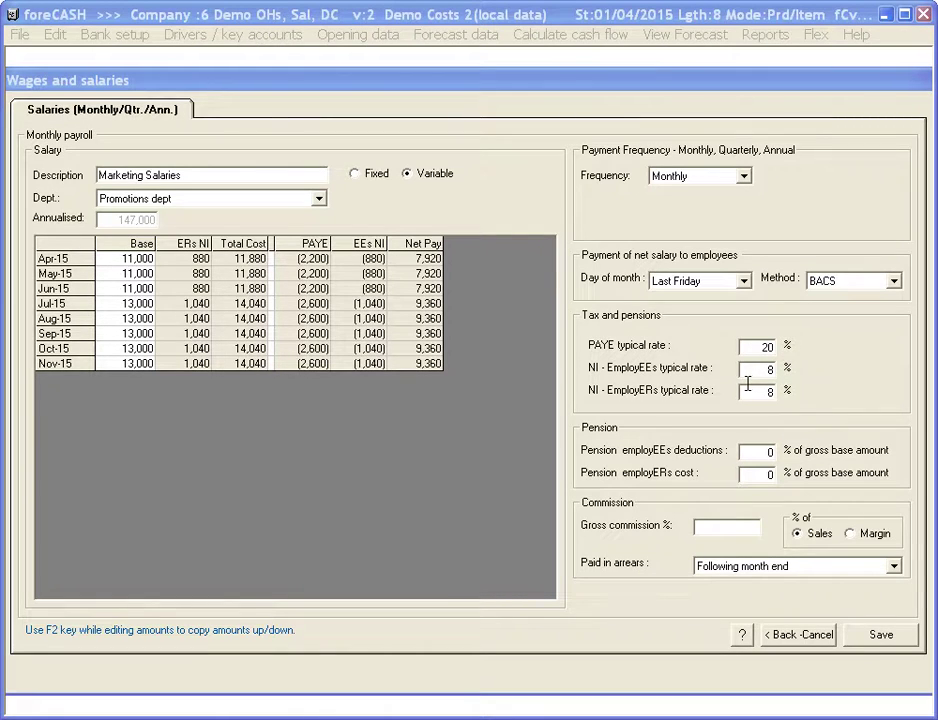
click(762, 390)
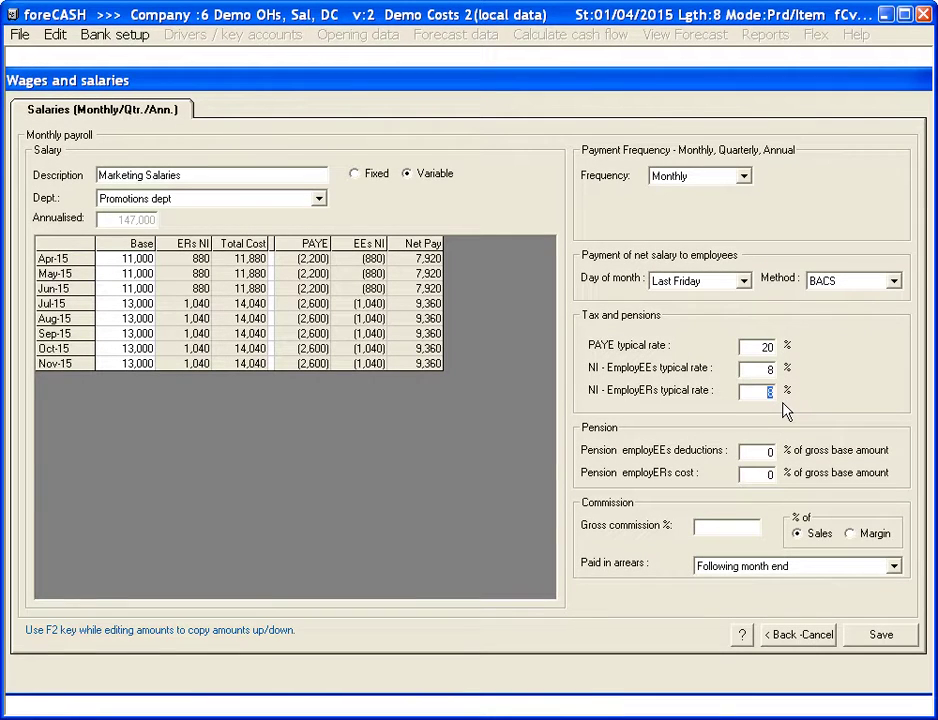
text(11)
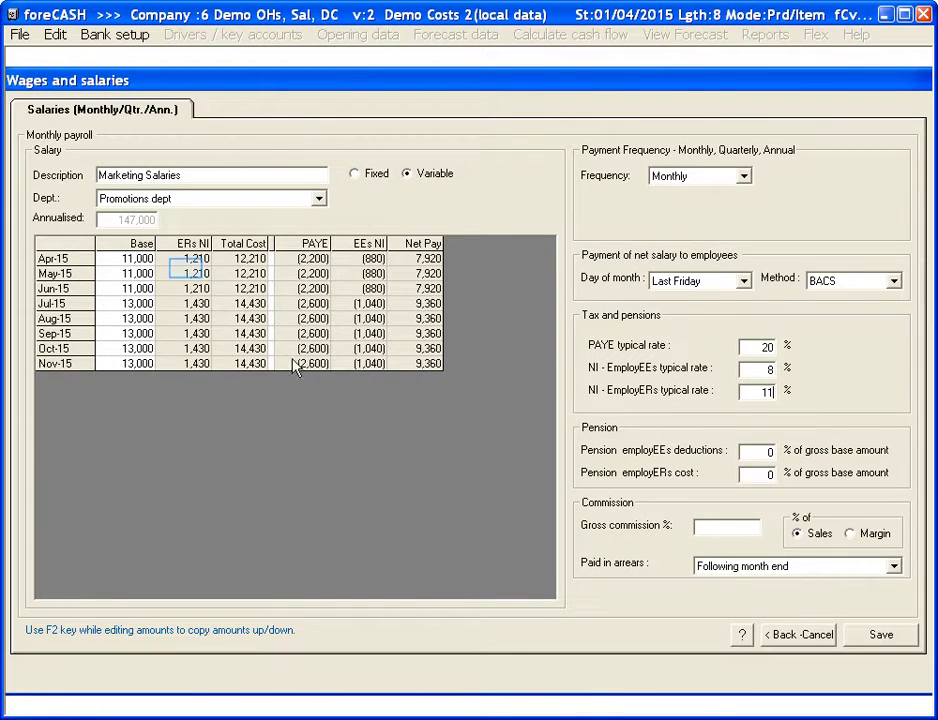
click(189, 274)
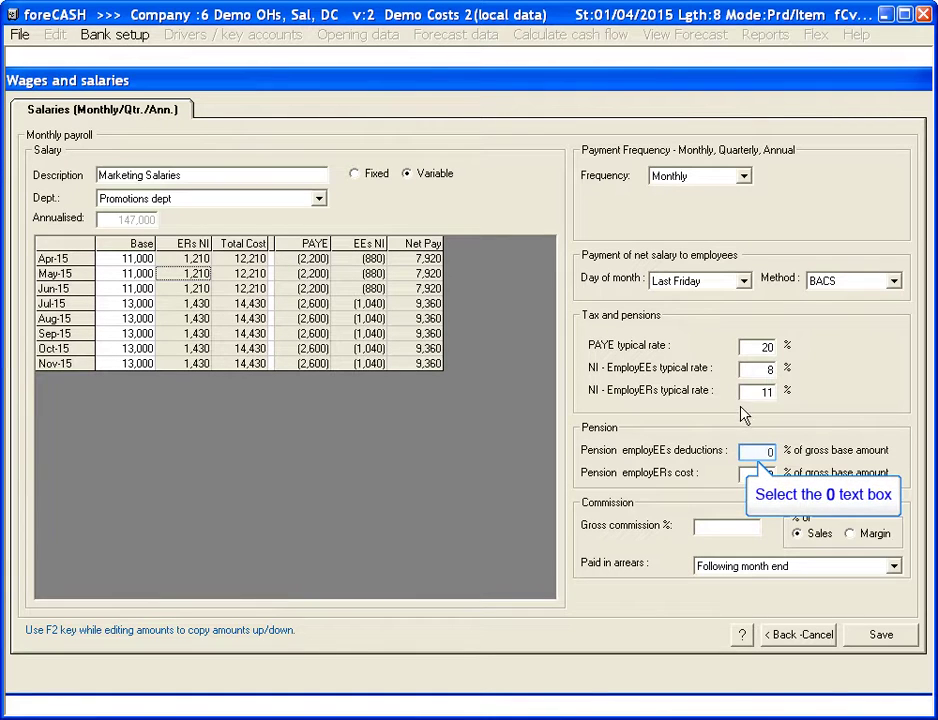
click(751, 454)
double_click(751, 454)
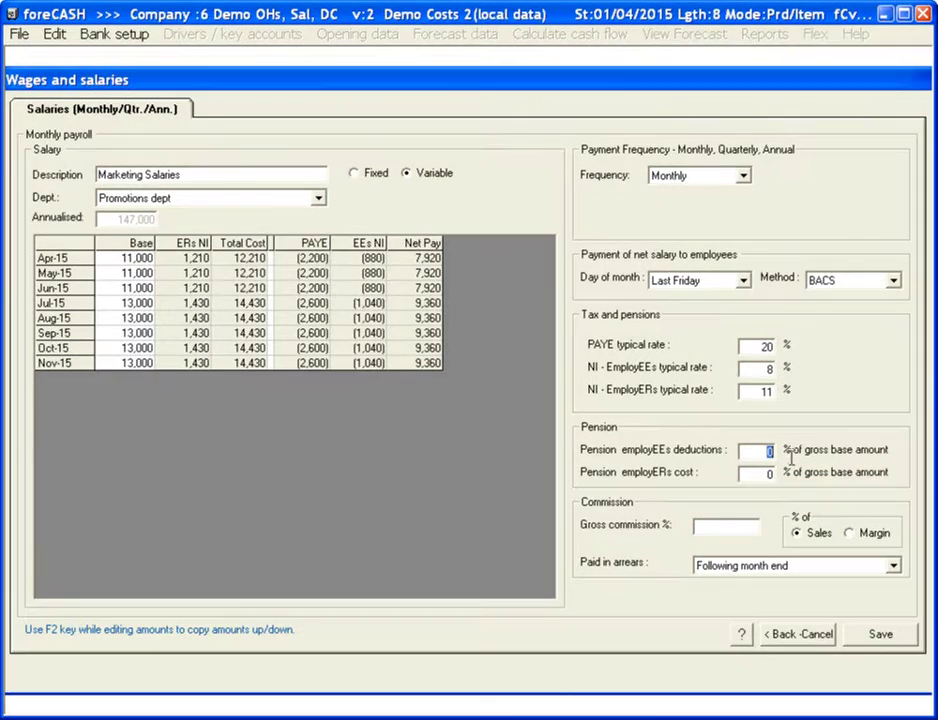
double_click(759, 473)
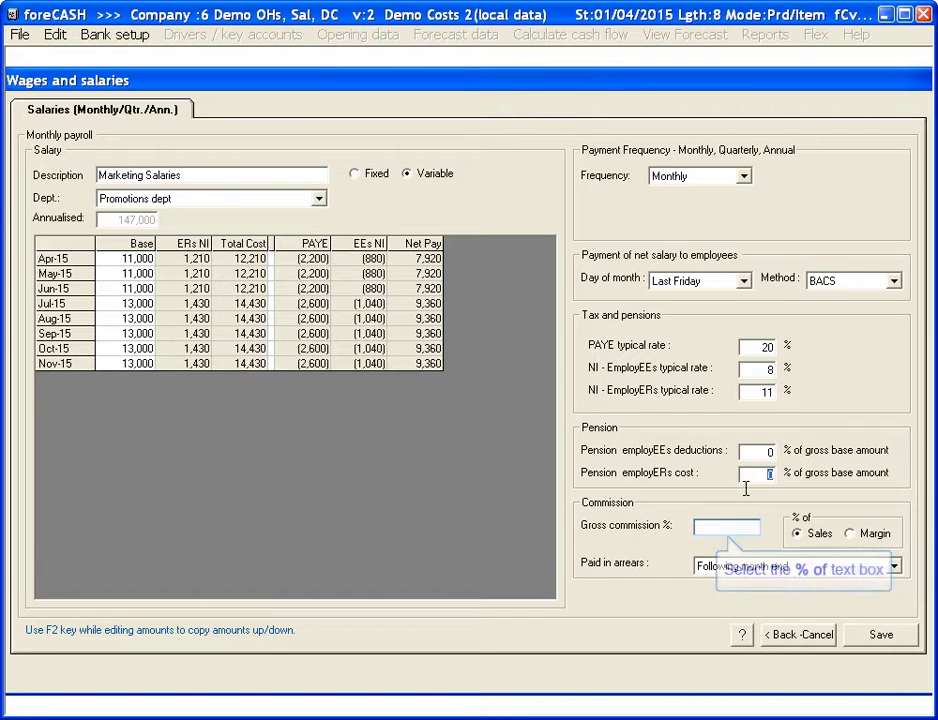
Step: Set the gross commission to 0% of Sales and save the Marketing Salaries record
click(742, 532)
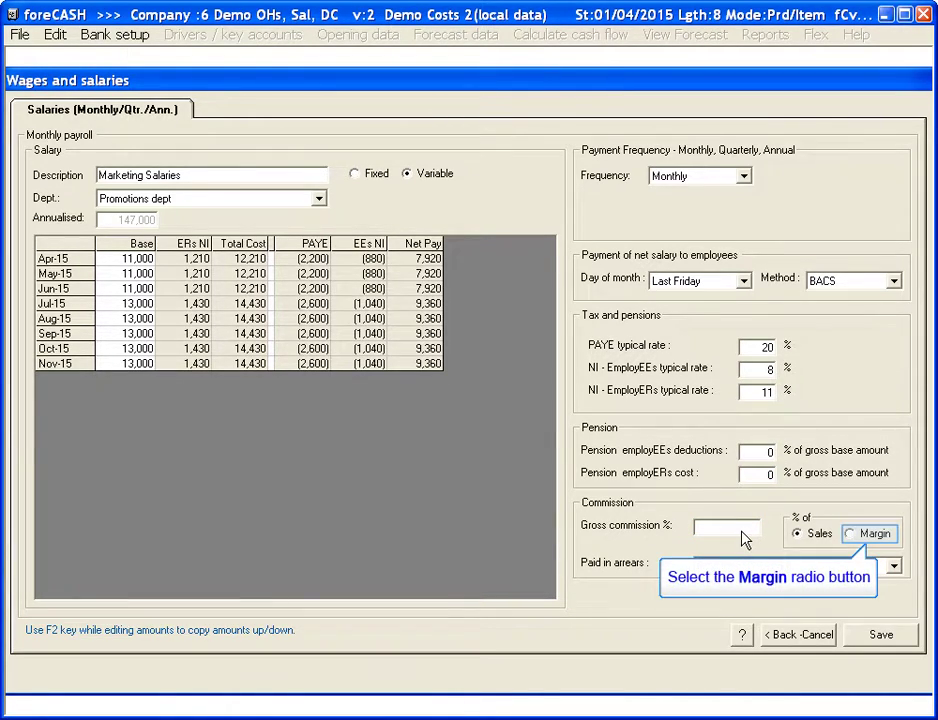
click(850, 536)
click(797, 534)
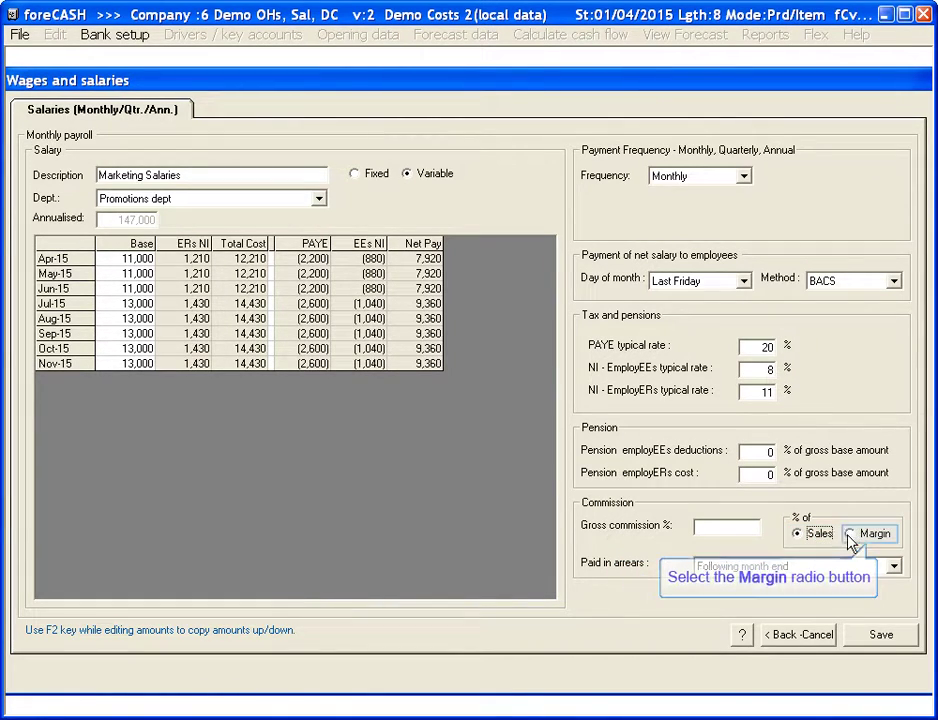
click(850, 536)
click(797, 534)
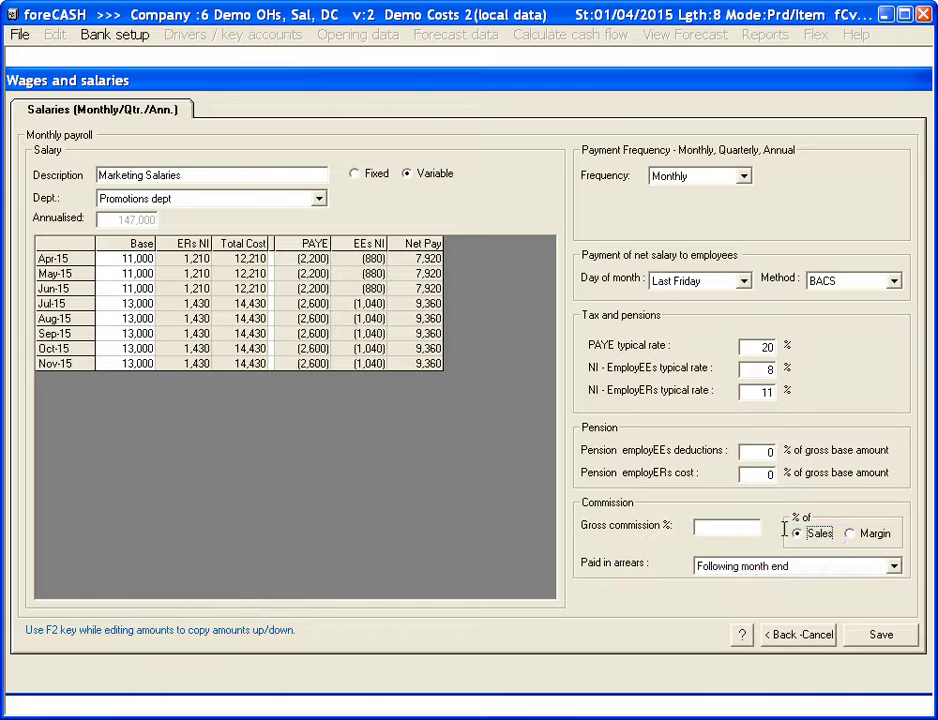
click(747, 531)
text(0)
click(899, 637)
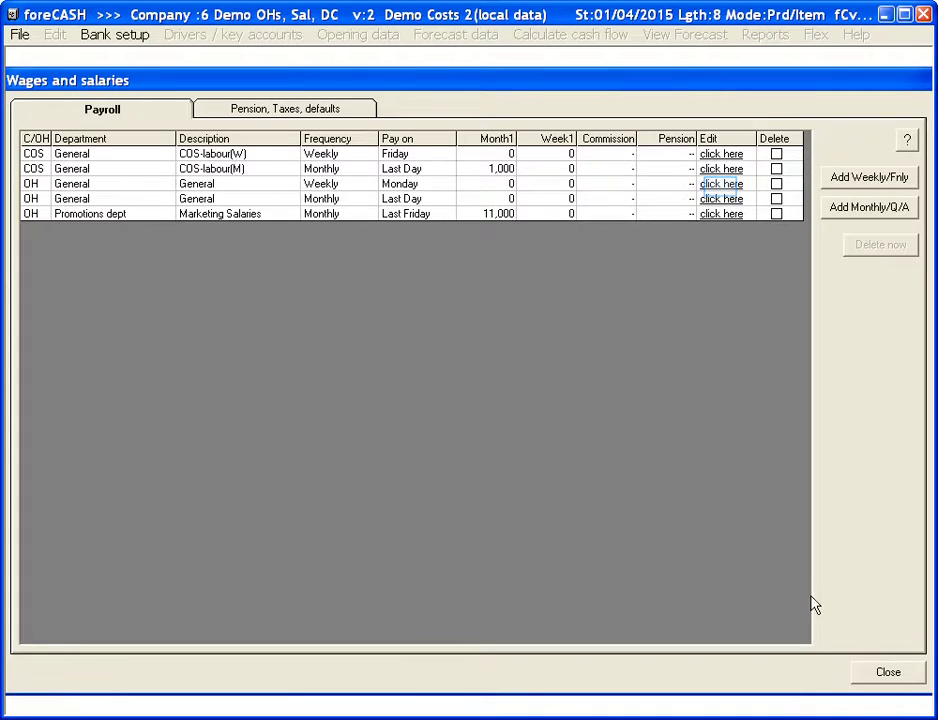
Step: Open the weekly General overhead payroll record and set its Apr-15 wage per week to 1,000
click(723, 185)
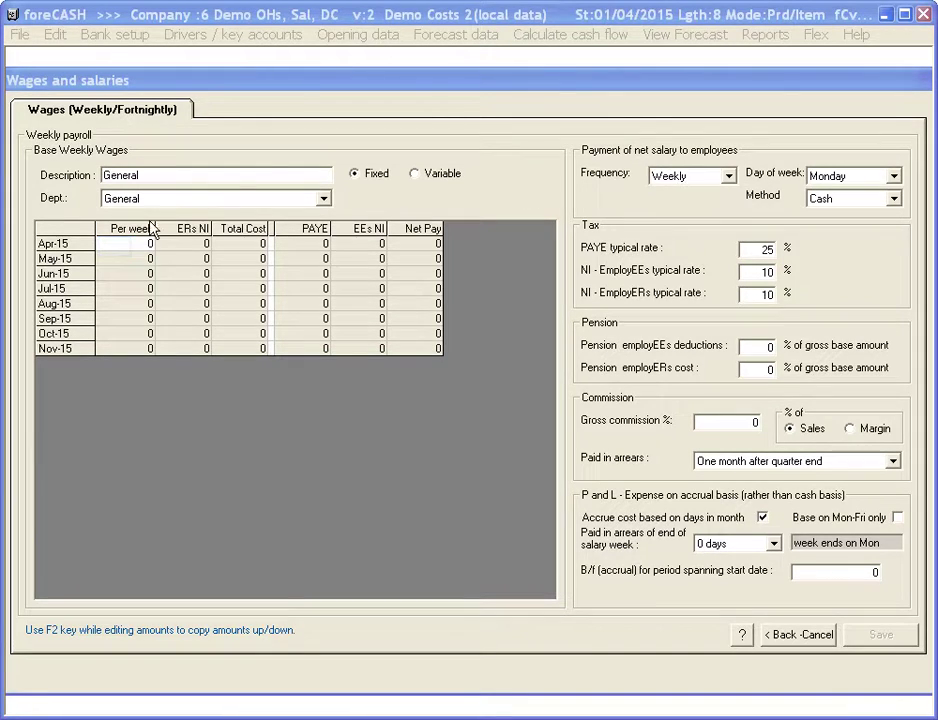
click(113, 246)
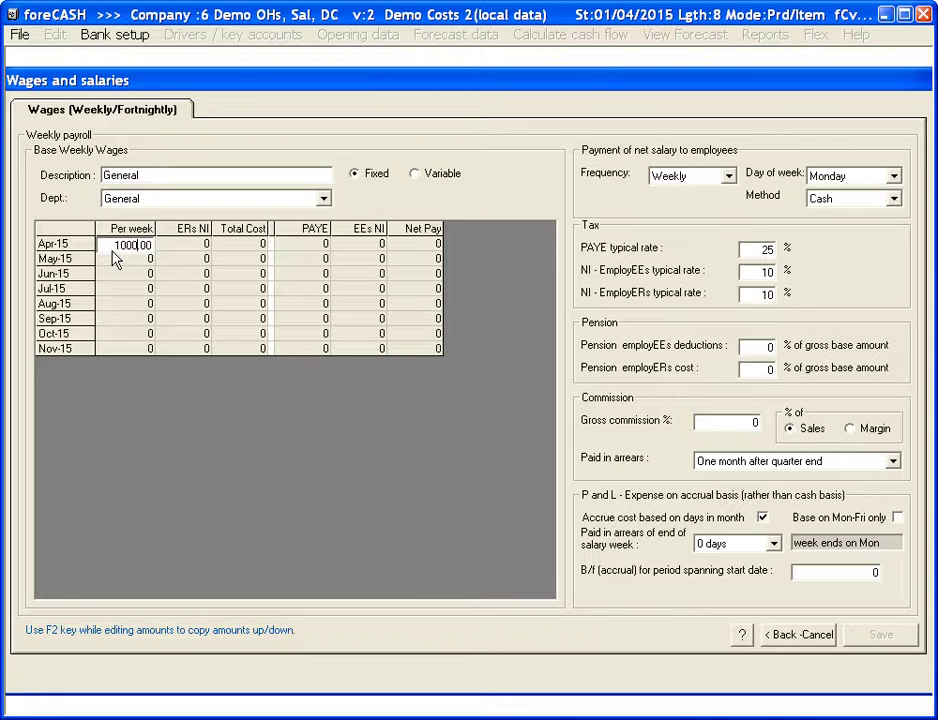
key(Tab)
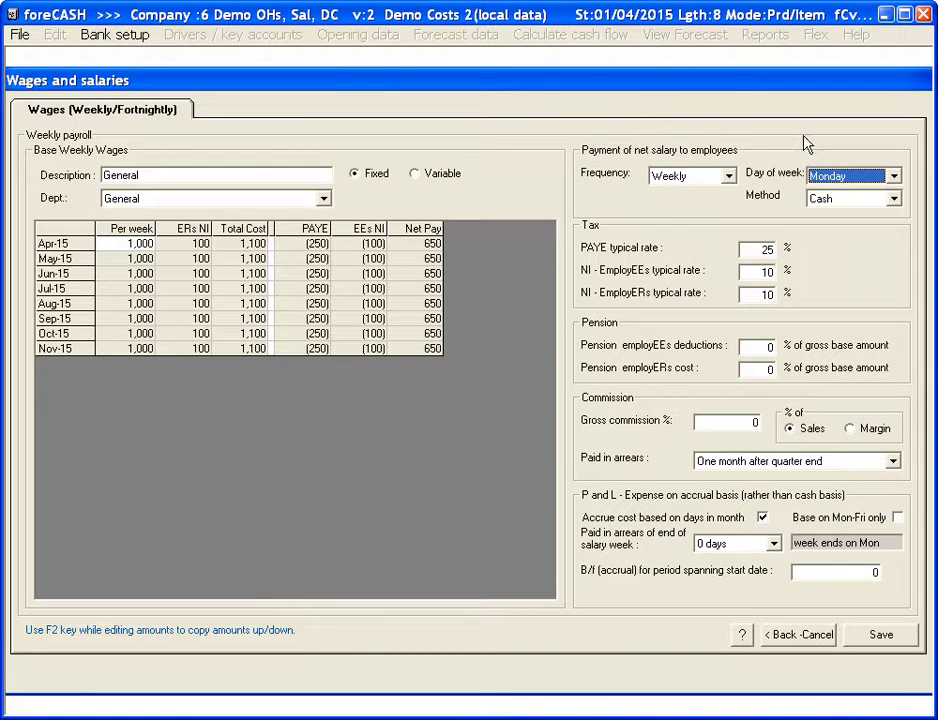
Step: Set the weekly wage payment day to Tuesday, keeping the frequency Weekly
click(892, 177)
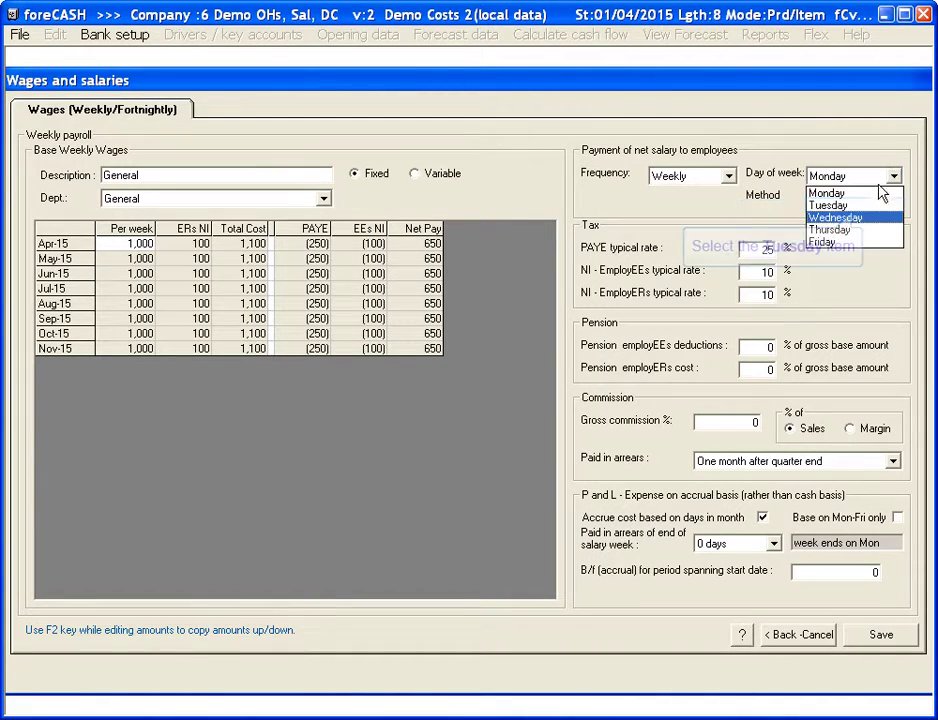
click(872, 206)
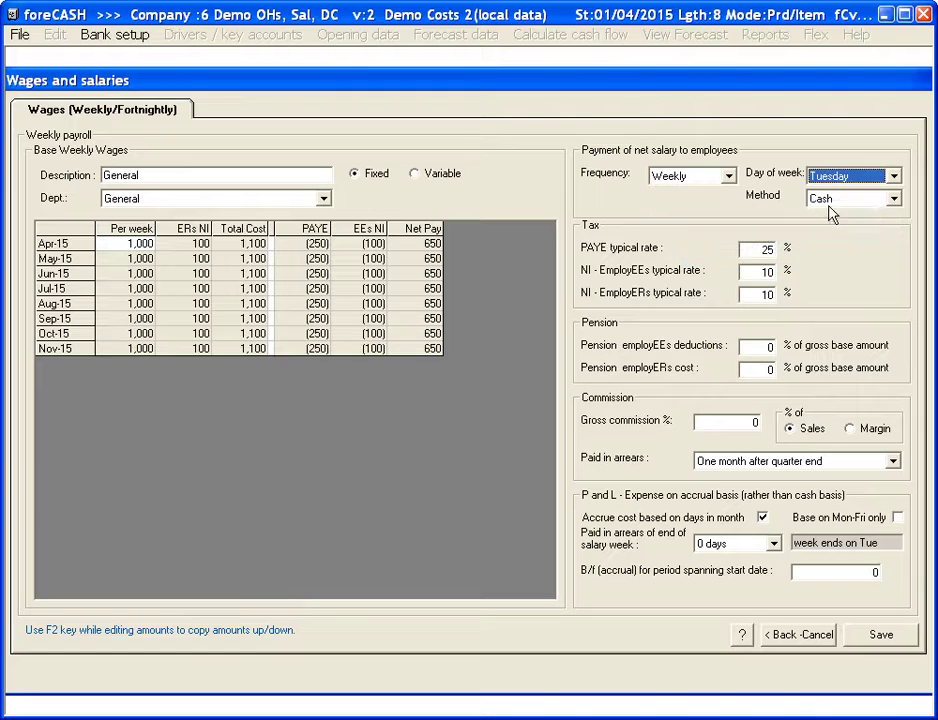
click(733, 178)
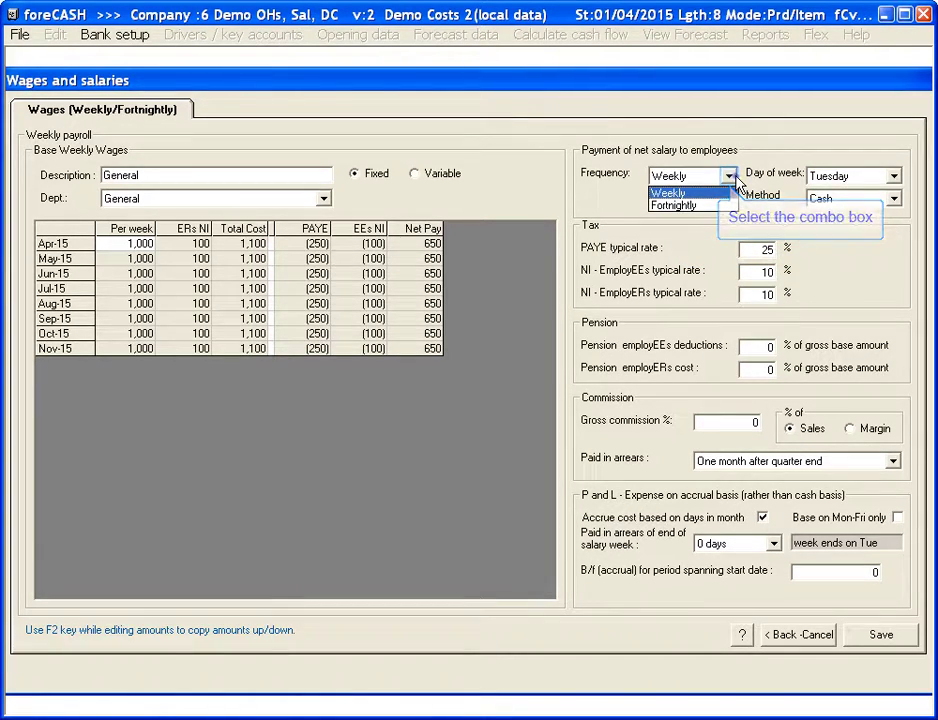
click(736, 181)
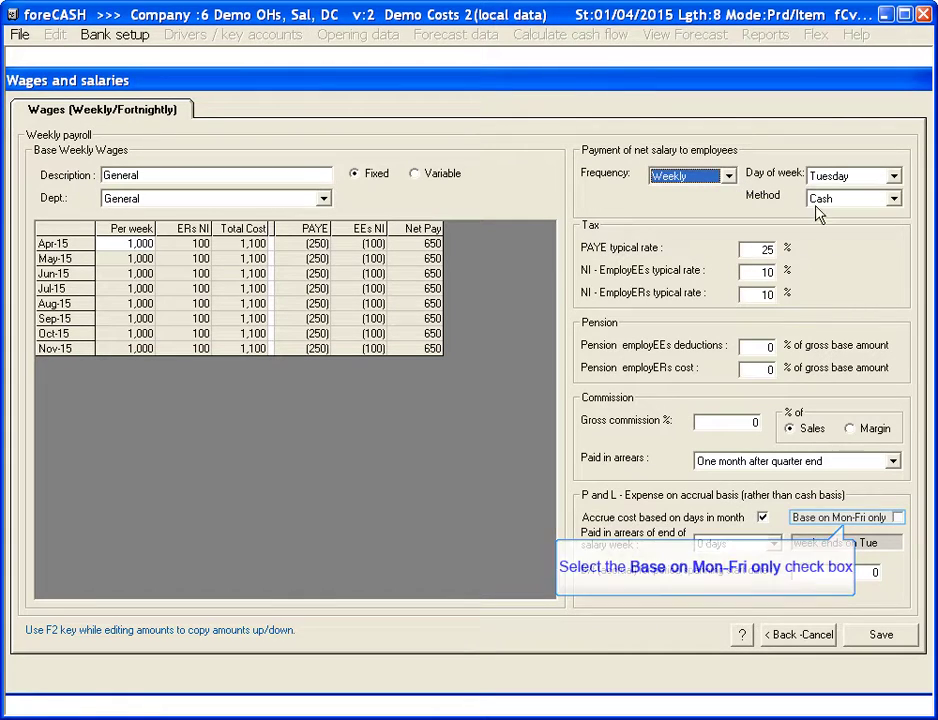
Step: Base the accrual on Mon-Fri only, paid 4 days in arrears of the salary week, with a brought-forward accrual of 1000
click(897, 518)
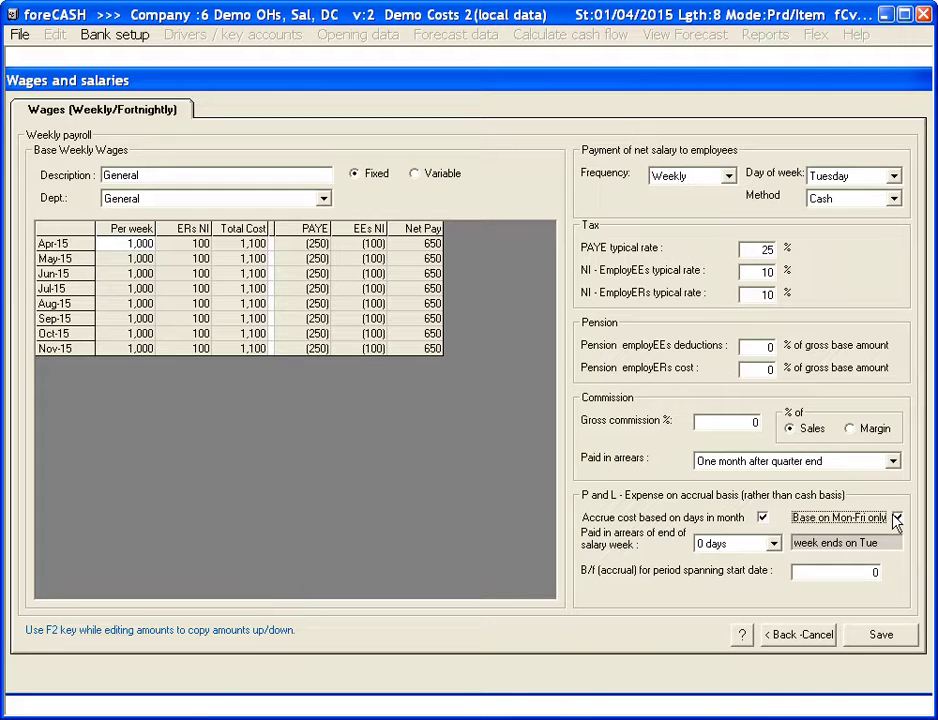
click(774, 545)
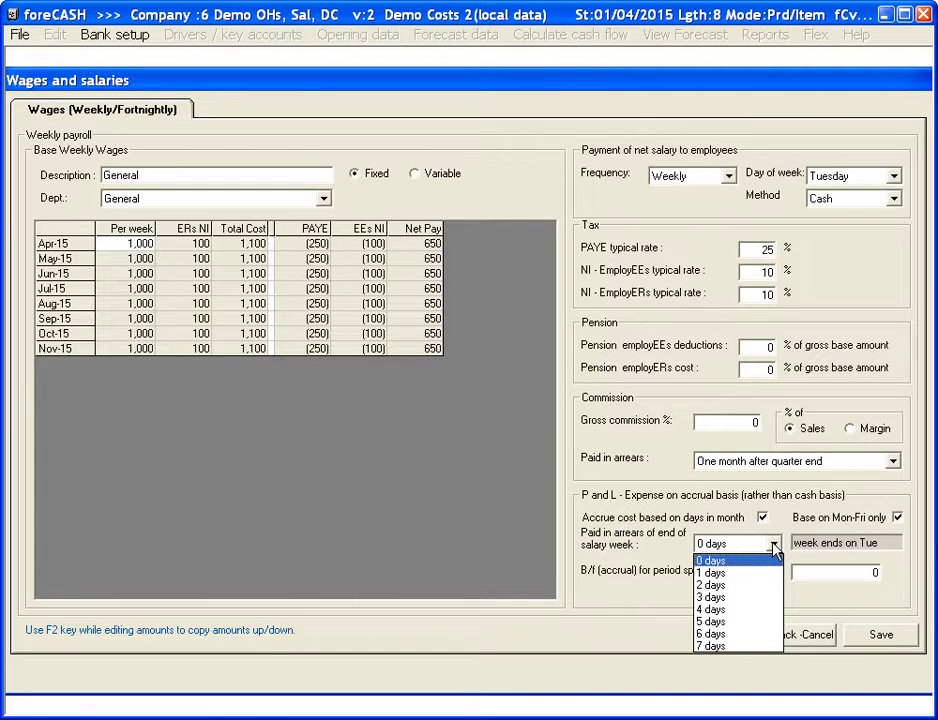
click(762, 610)
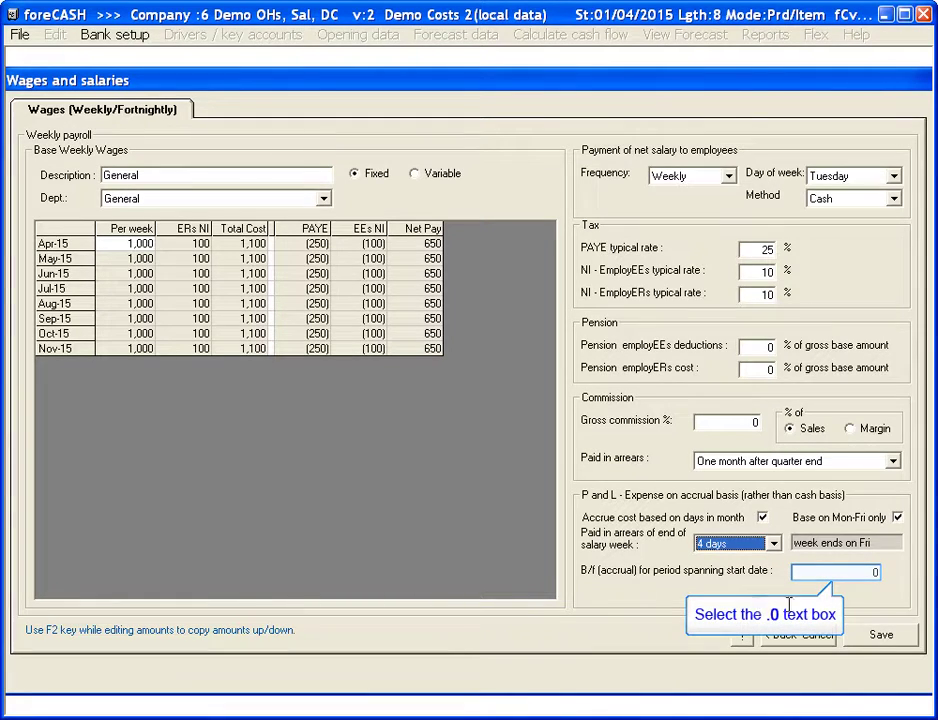
click(853, 570)
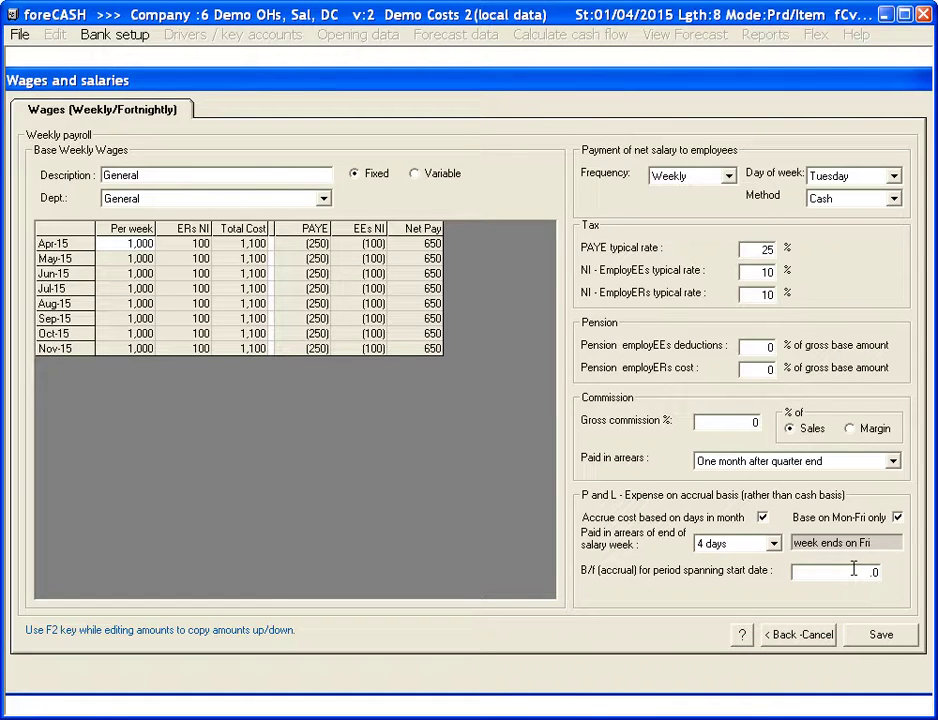
text(1000)
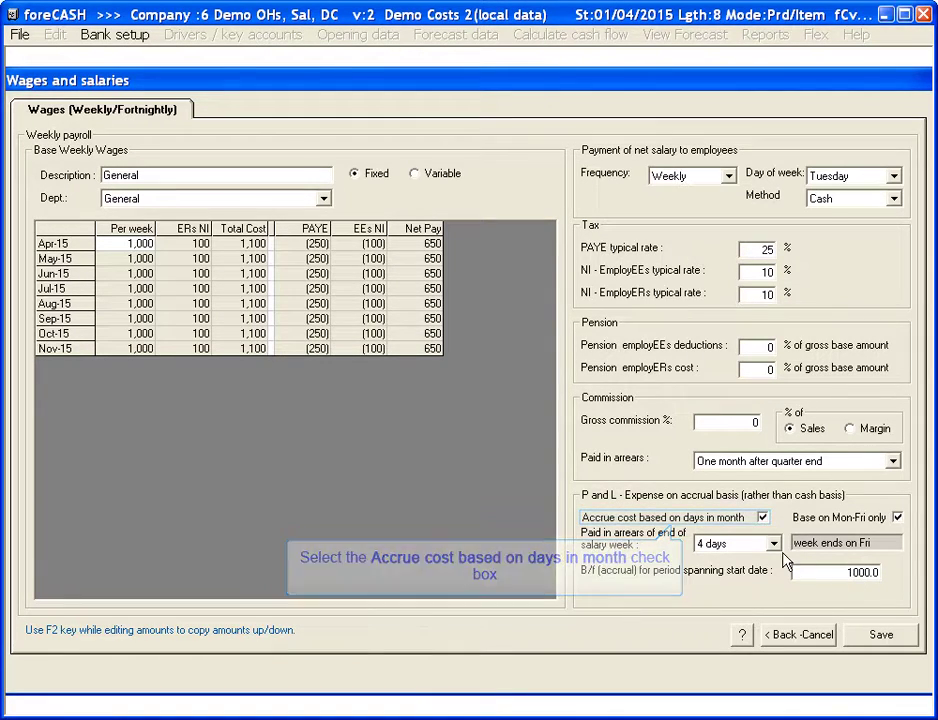
Step: Turn off accruing cost based on days in month and save the weekly General wages record
click(763, 518)
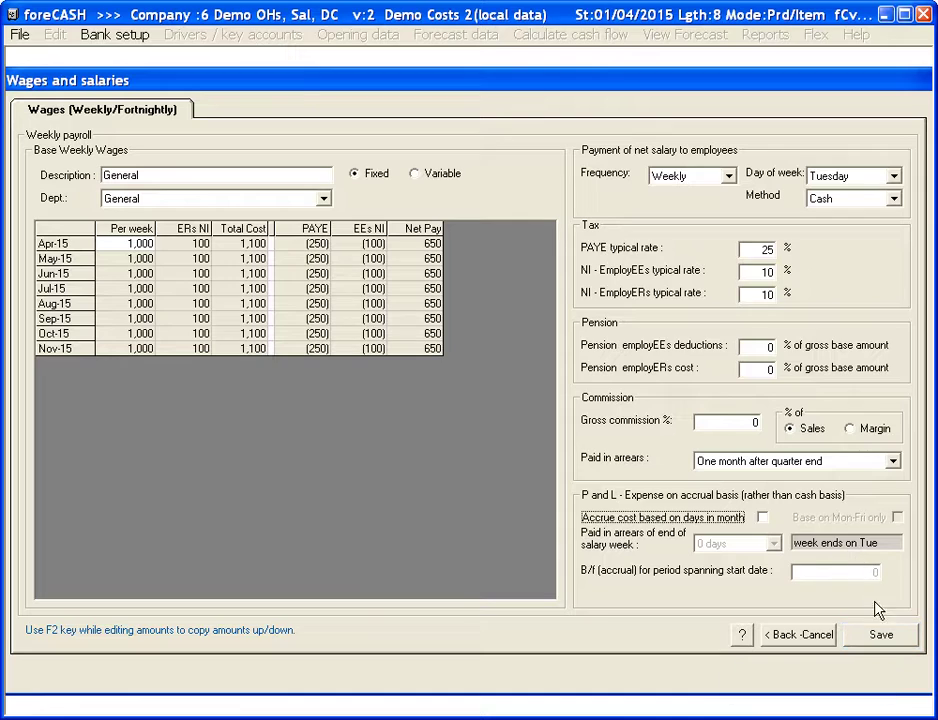
click(880, 636)
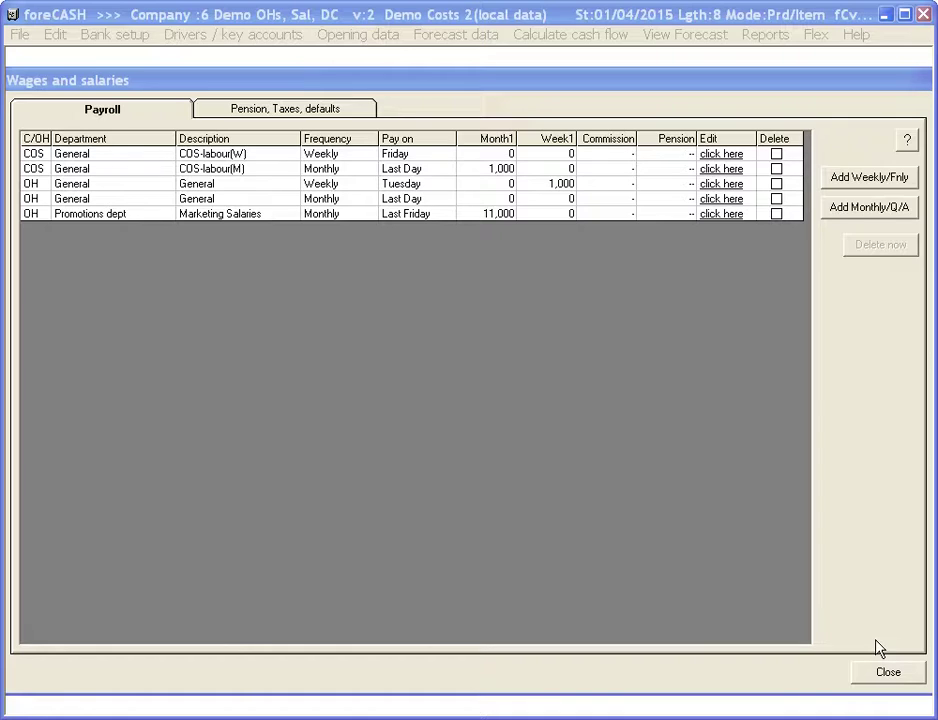
Step: Examine the Apr-15 base amount in the COS-labour(M) payroll record and leave the record without saving
key(Tab)
key(Tab)
click(716, 170)
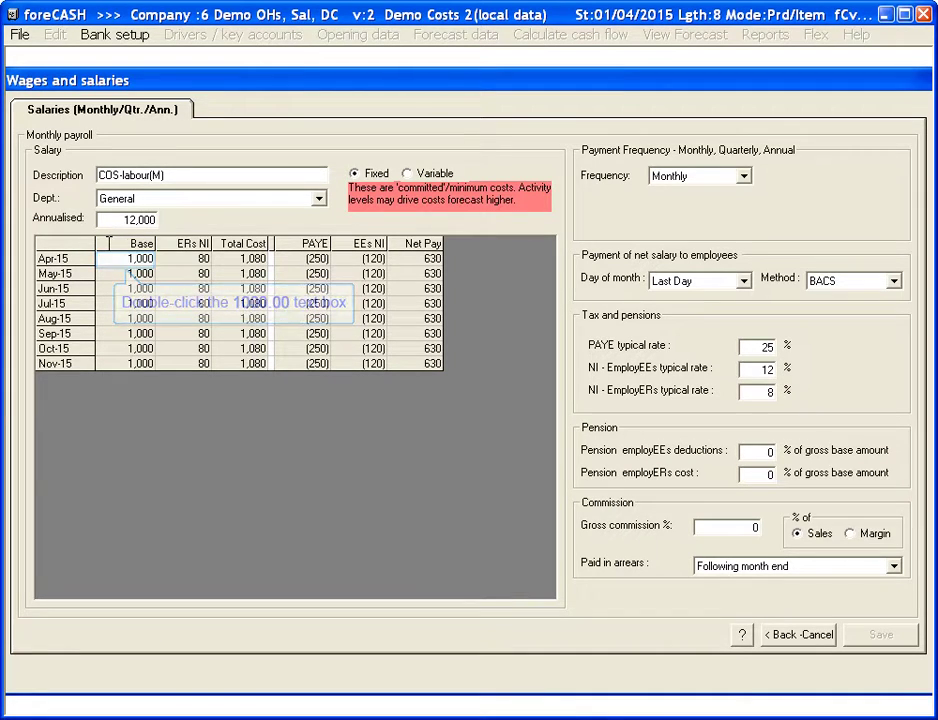
double_click(105, 257)
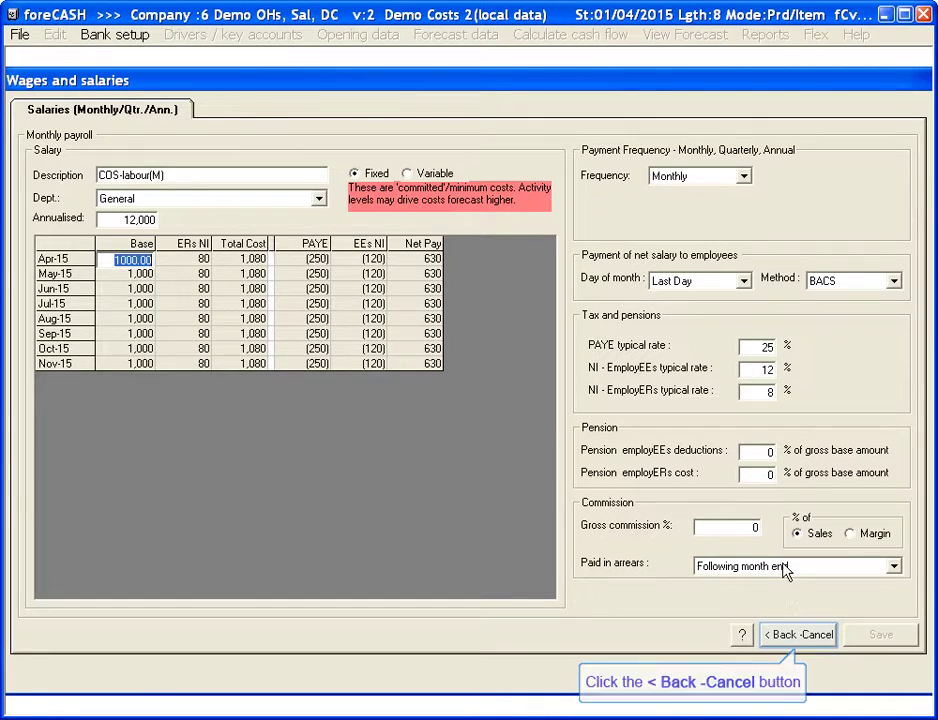
click(792, 634)
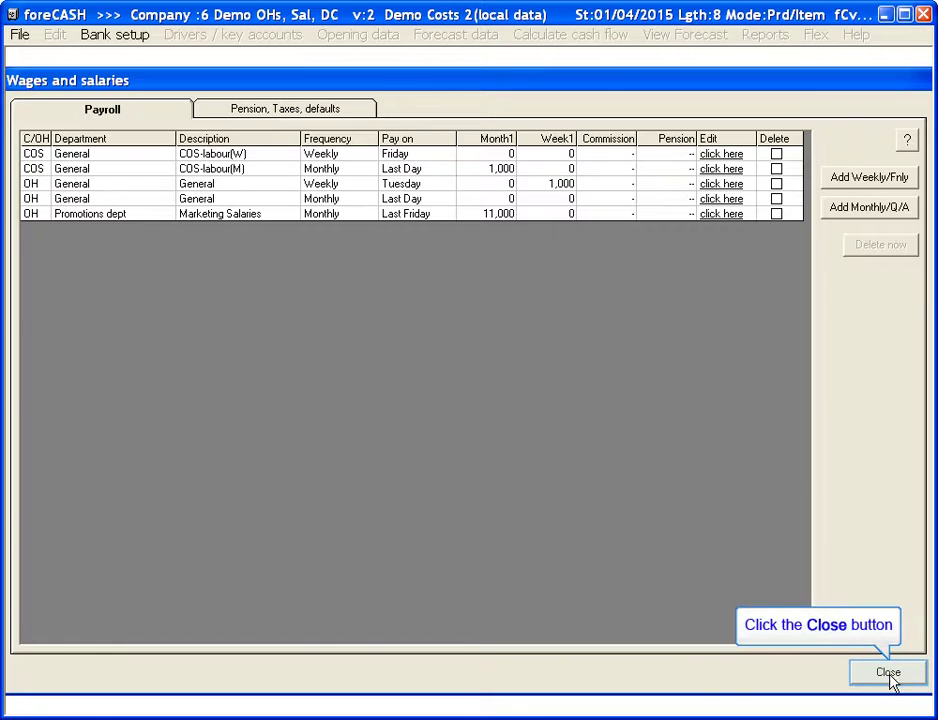
Step: Open the Jun-15 COS breakdown of PRODUCT with Labour element in the Sales and Stock forecast and show the COS-labour(W) percentage of sales
click(889, 674)
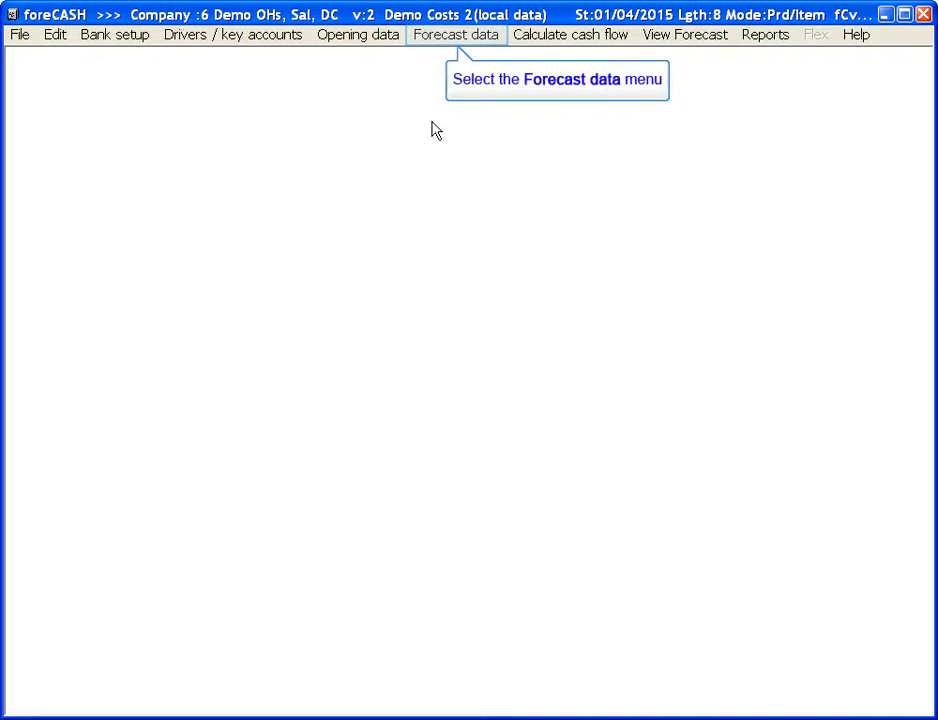
click(431, 40)
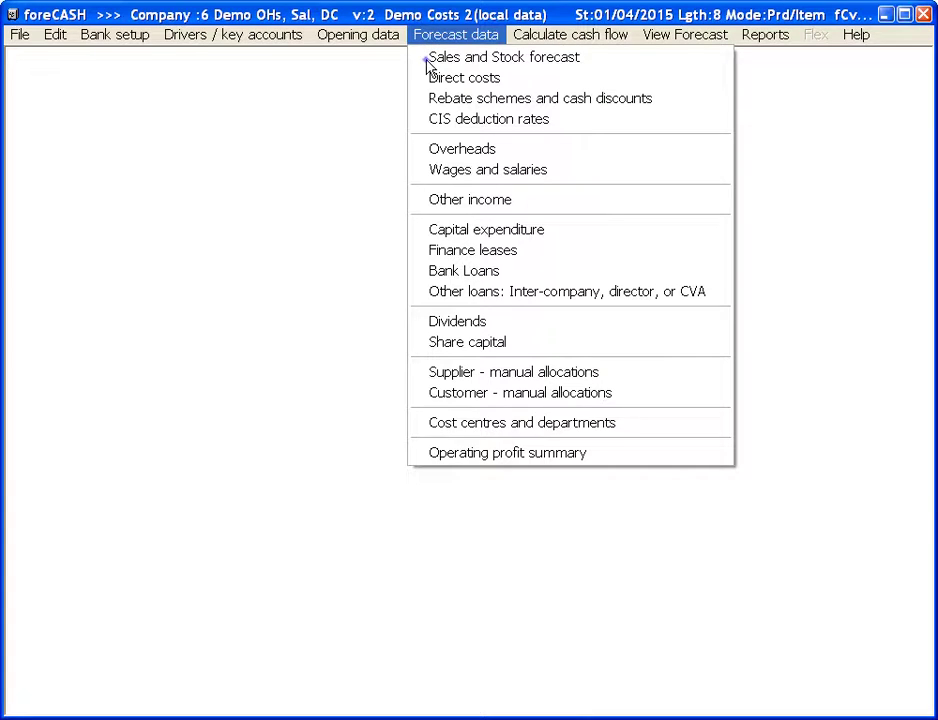
click(428, 62)
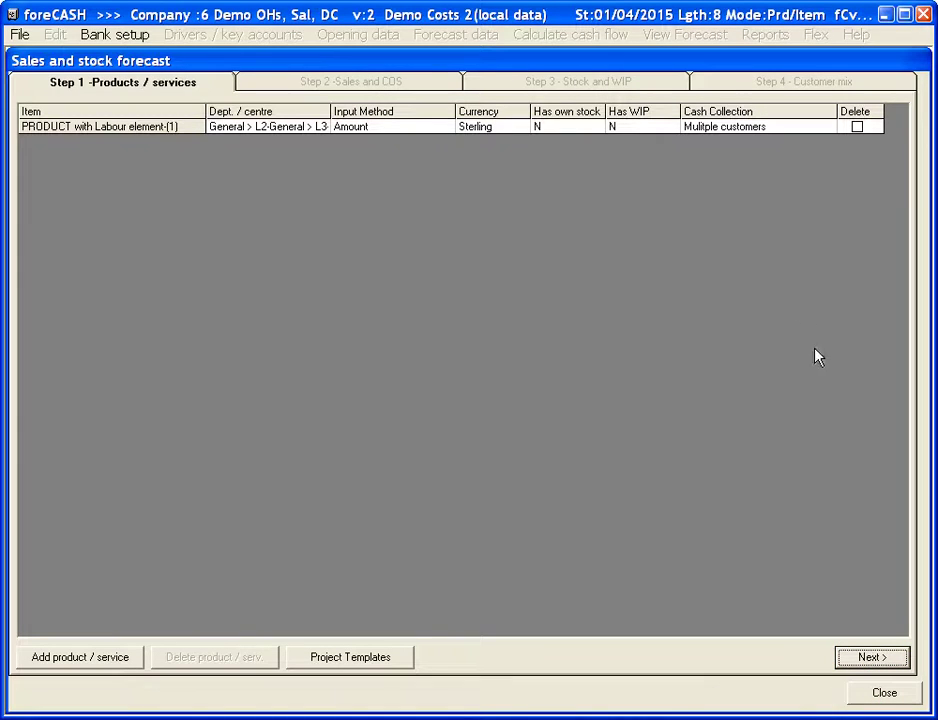
click(862, 658)
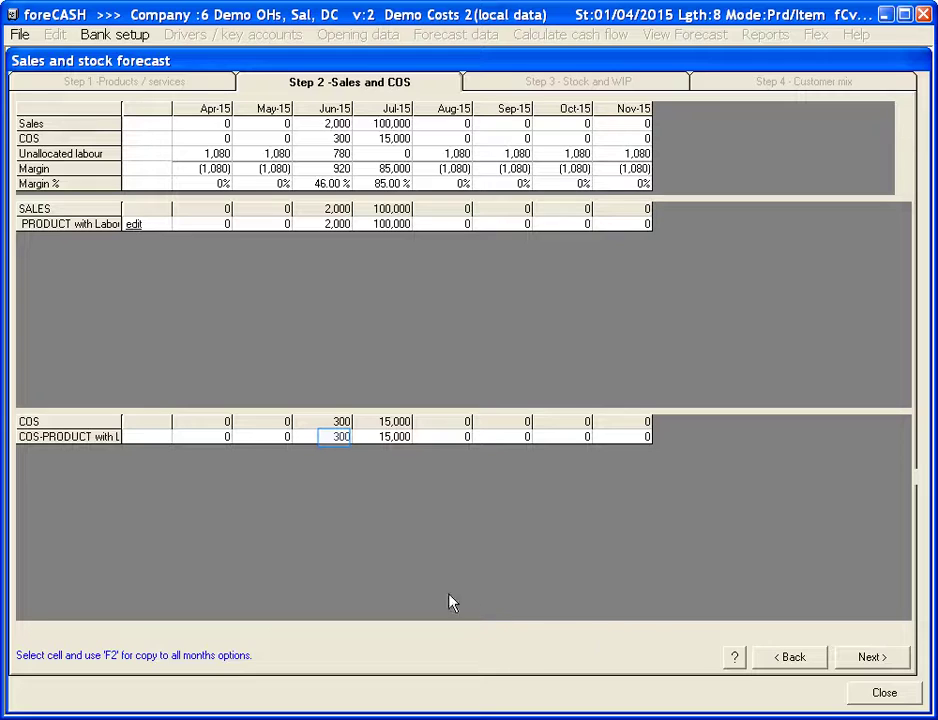
double_click(336, 441)
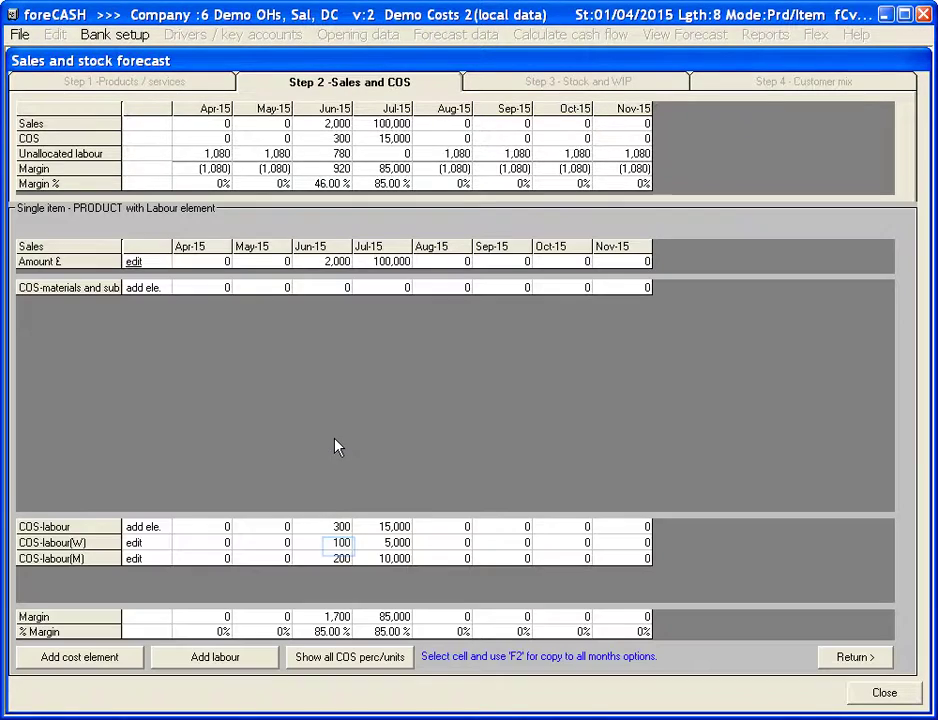
click(341, 545)
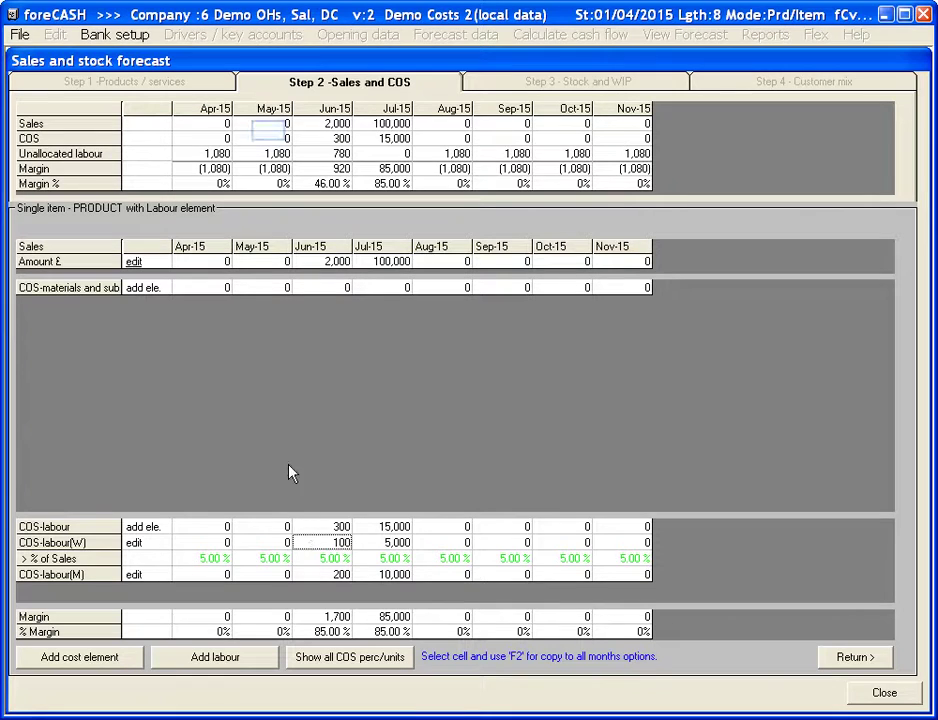
Step: Compare the May-15, Jun-15 and Jul-15 sales amounts with the unallocated labour, and leave the sales forecast through its remaining stages
click(268, 131)
click(266, 266)
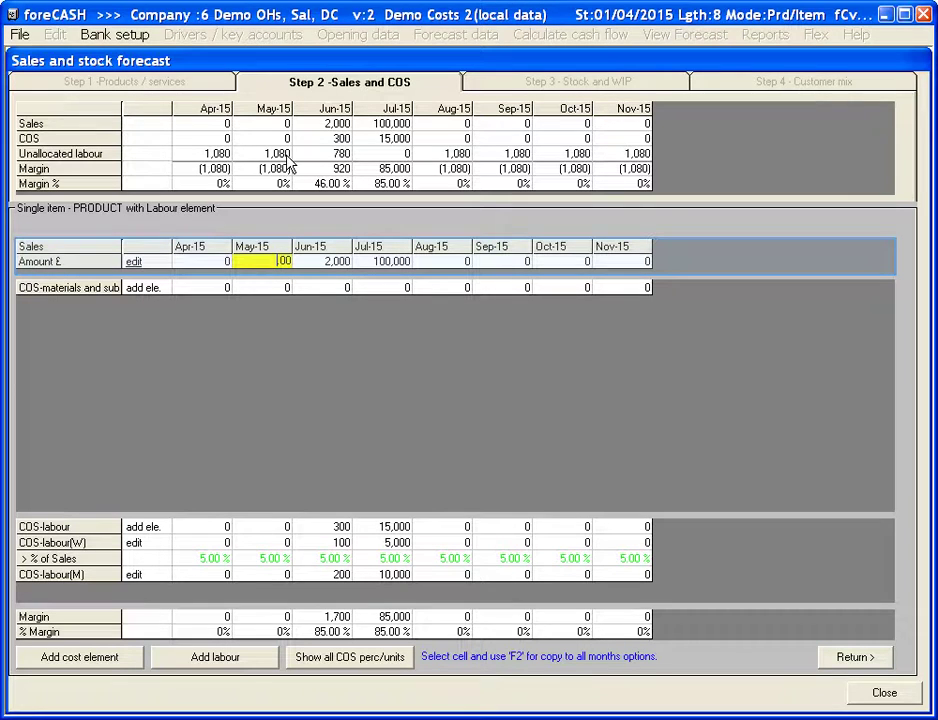
click(322, 262)
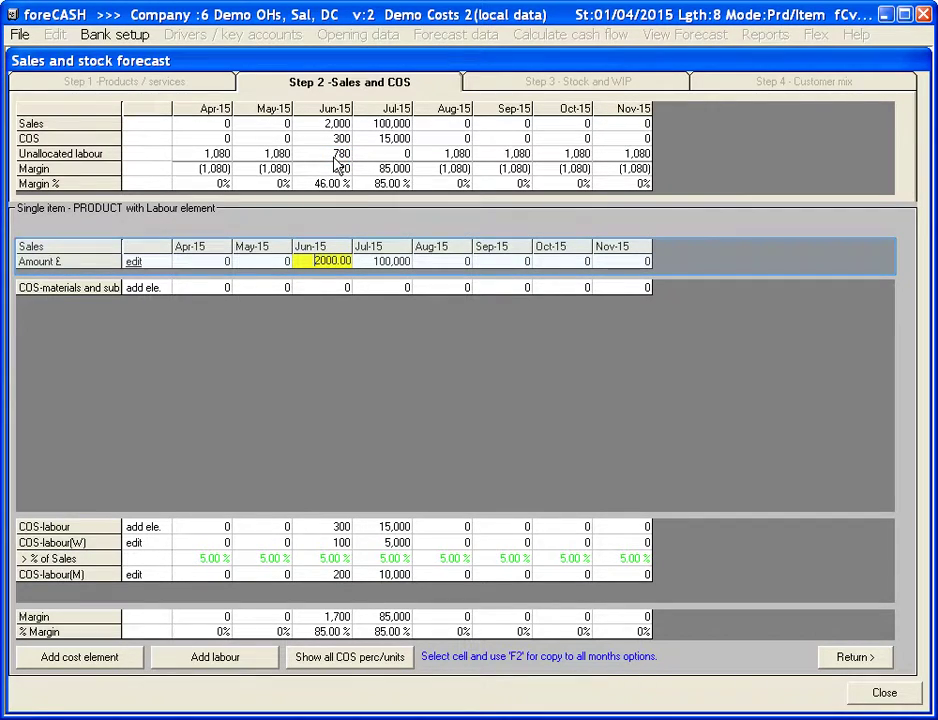
click(372, 261)
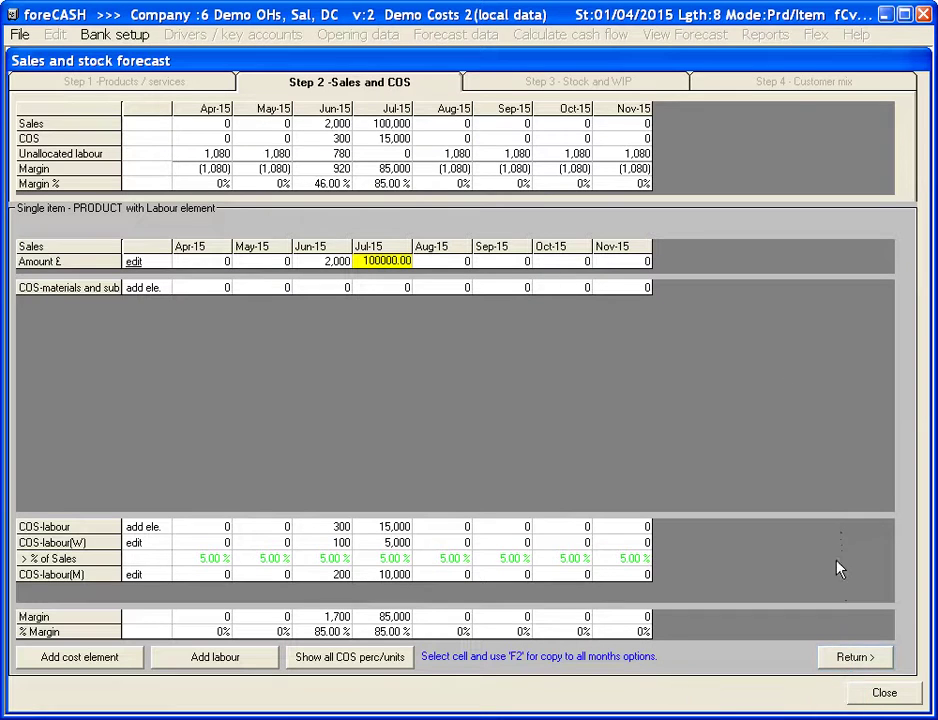
click(843, 667)
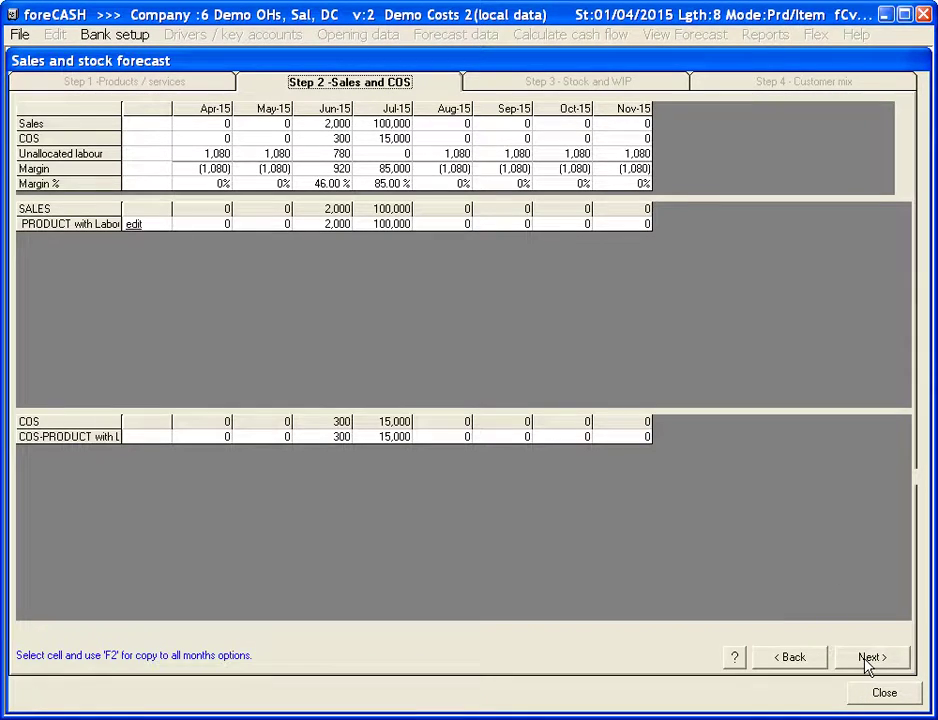
click(867, 661)
click(867, 661)
click(867, 661)
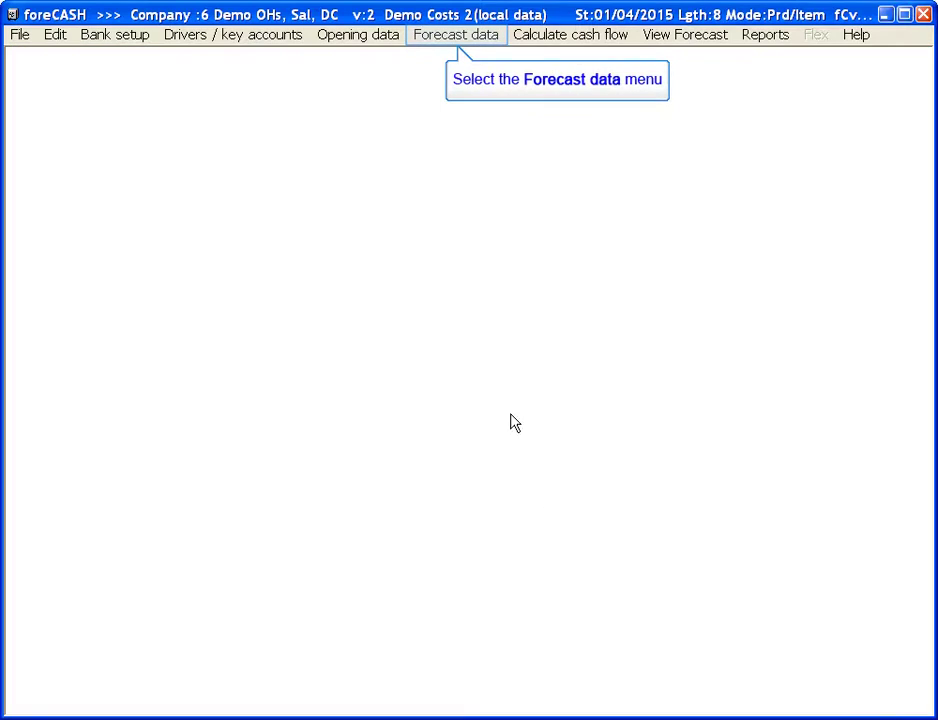
Step: Check the 7/2015 COS - Salary/Wages figure in the Operating profit summary and export the detailed view to Excel
click(455, 44)
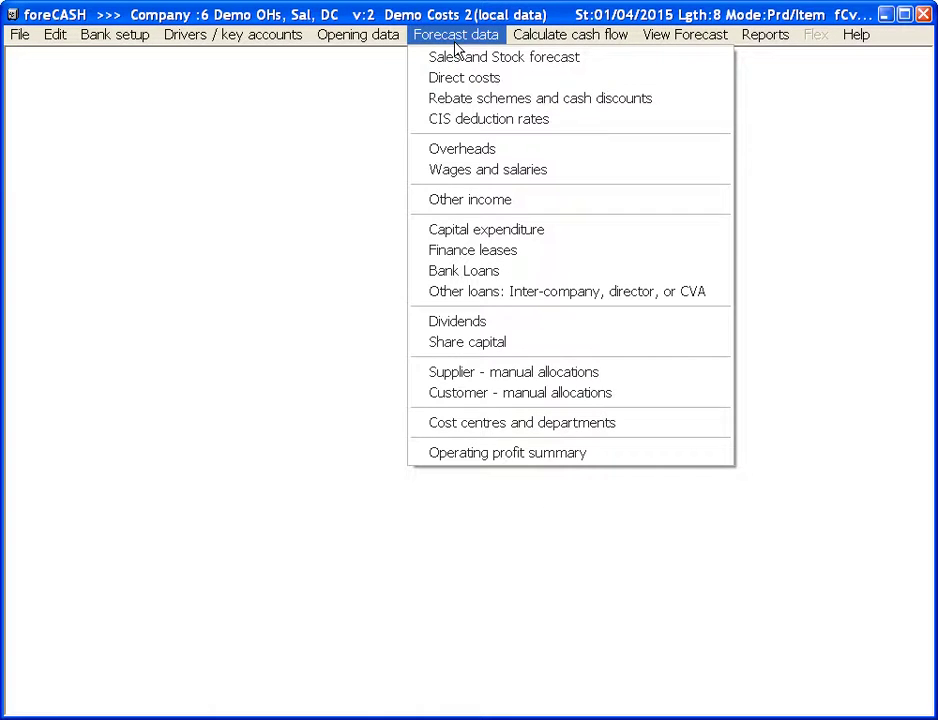
click(556, 454)
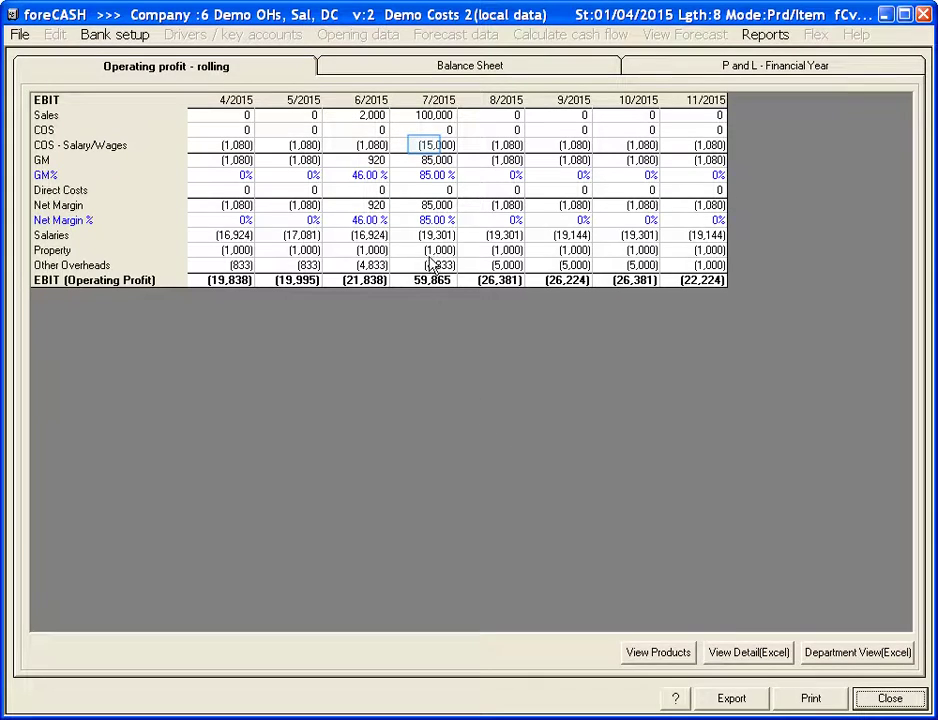
click(430, 146)
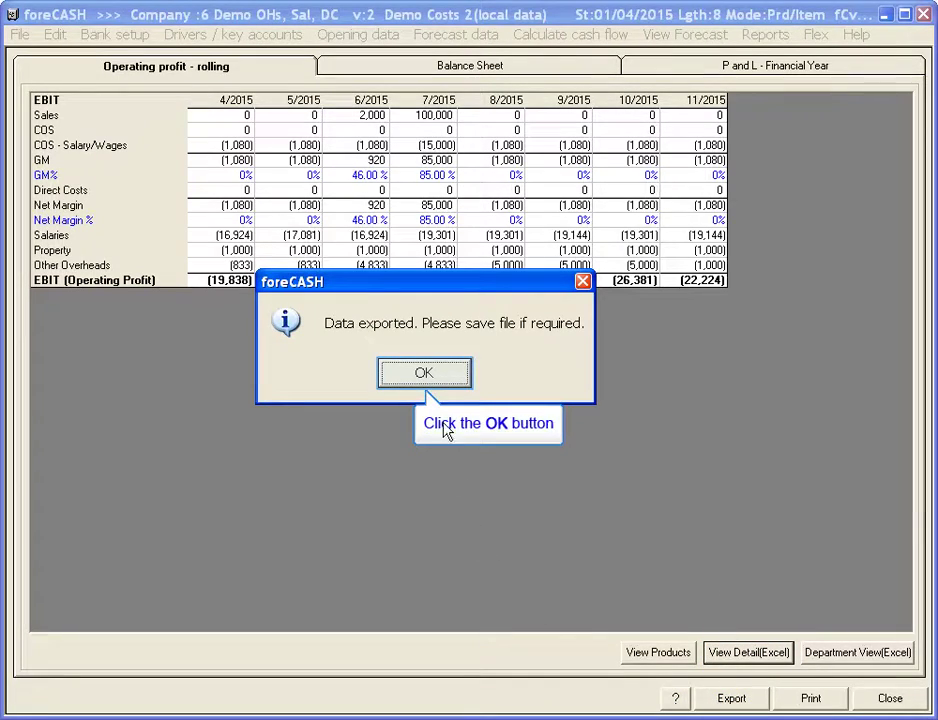
click(442, 378)
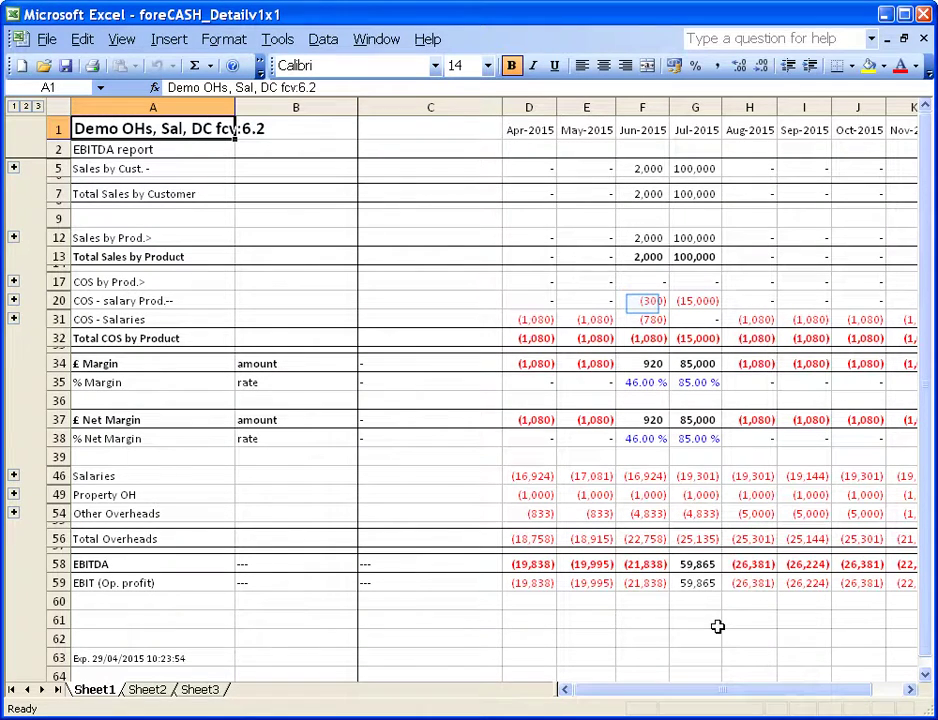
Step: Compare the Jun-2015 COS - salary Prod. and COS - Salaries amounts in the exported EBITDA report
click(645, 303)
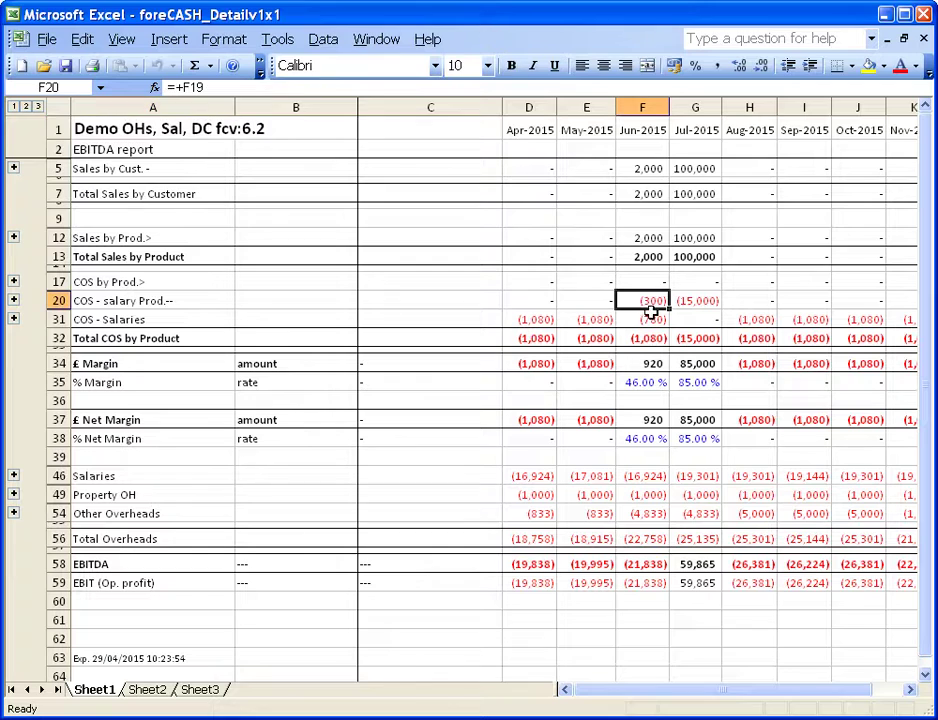
click(652, 322)
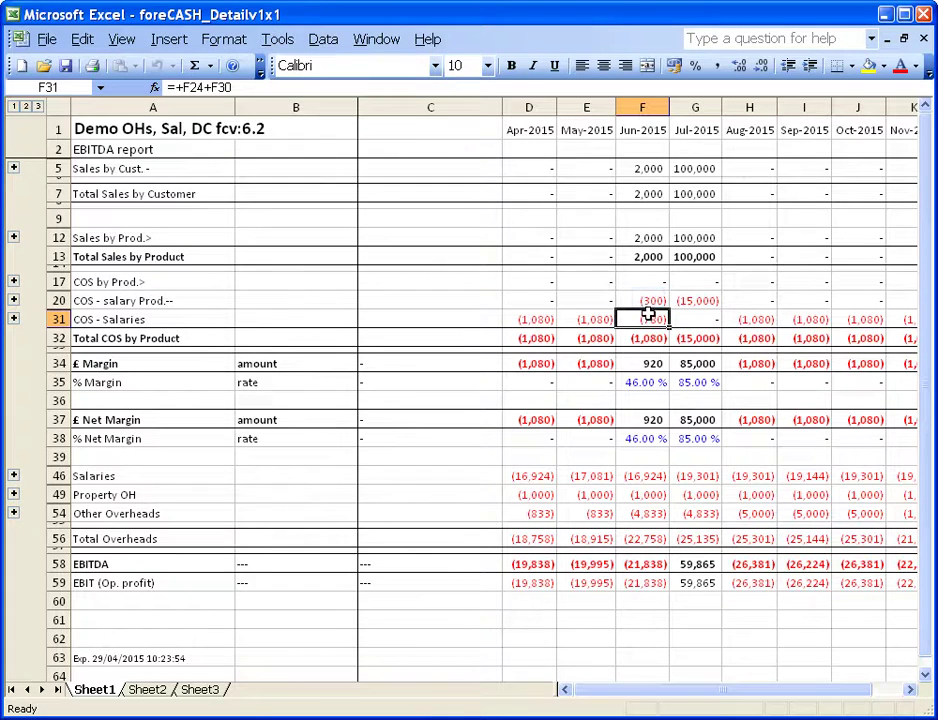
click(648, 300)
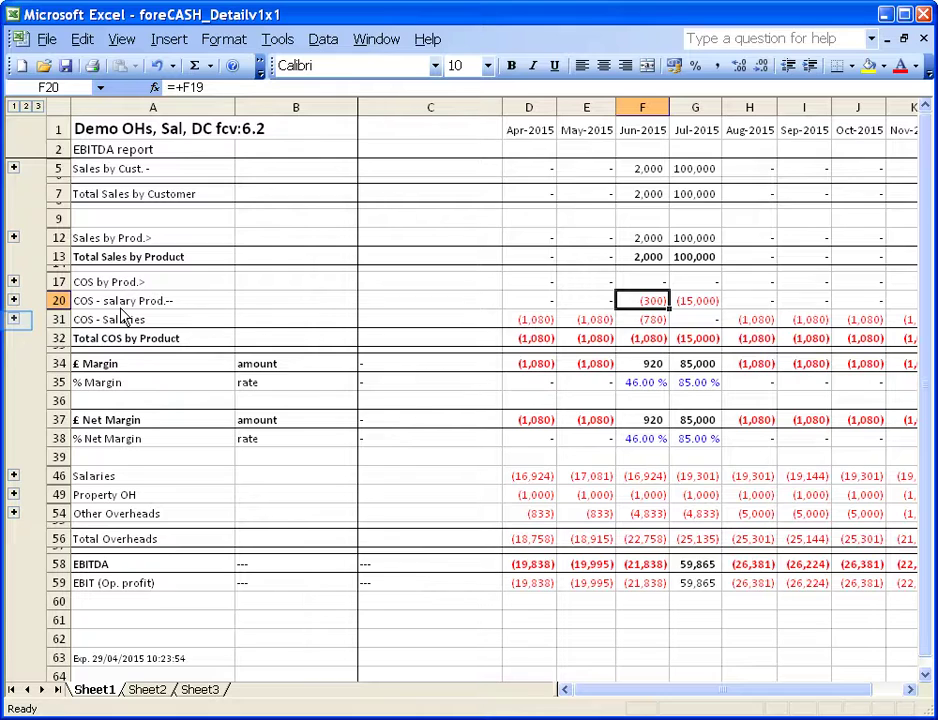
Step: Expand the COS - Salaries detail rows and examine the monthly base salary, employer's NI and weekly substituted labour amounts
click(14, 320)
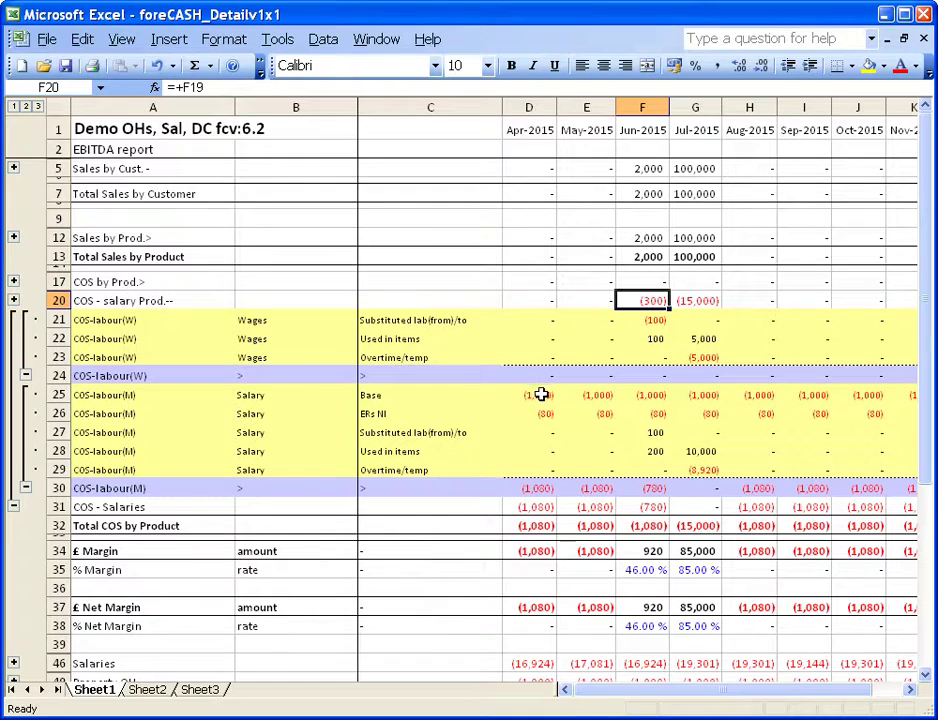
drag(540, 395, 850, 396)
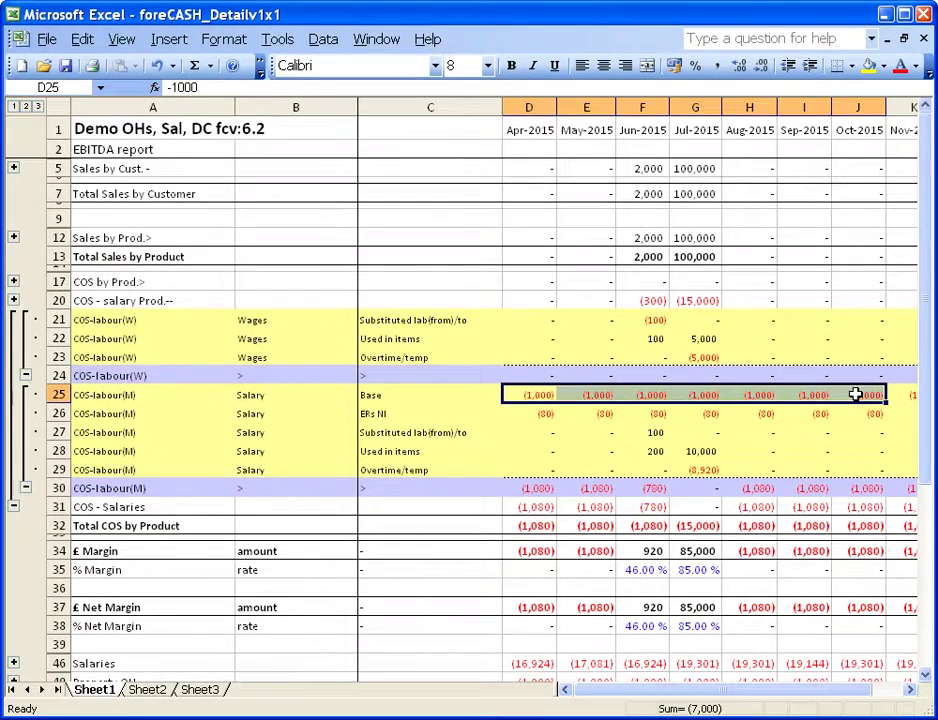
drag(540, 413, 837, 406)
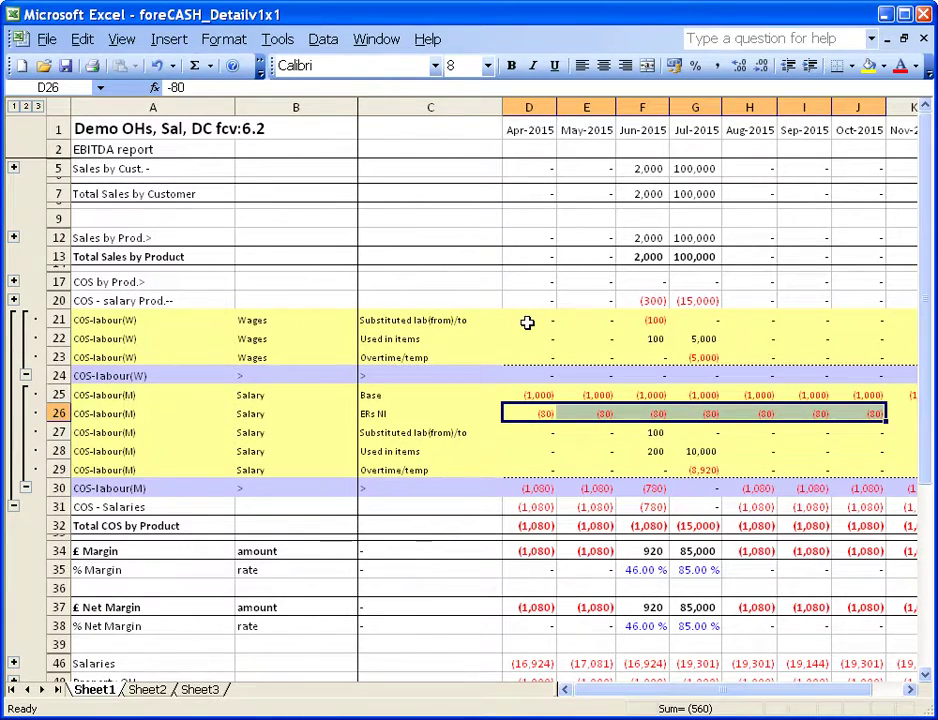
drag(527, 322, 683, 325)
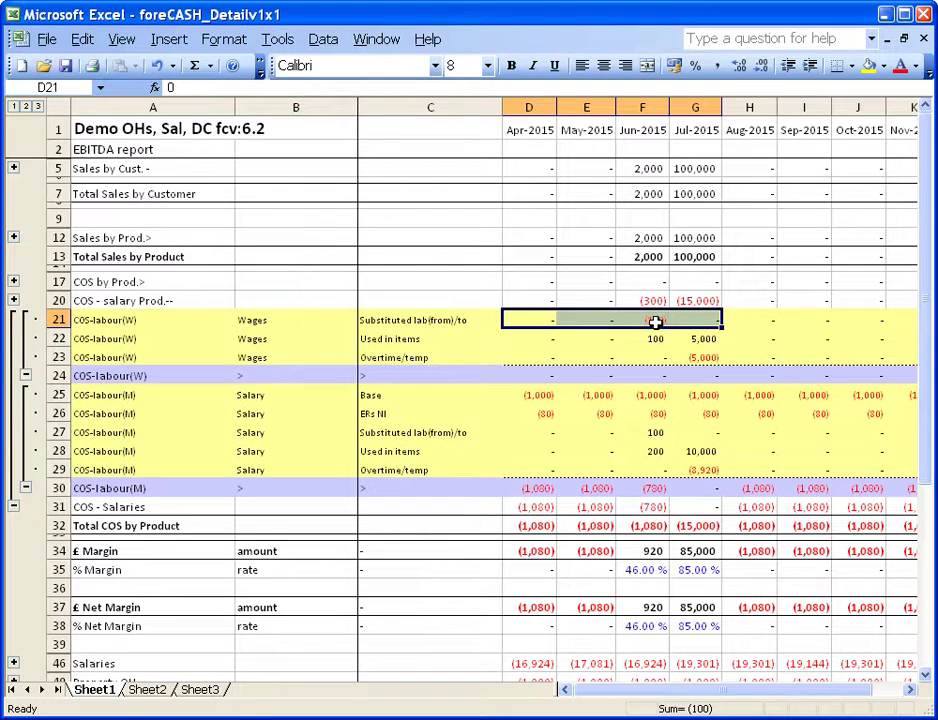
click(651, 320)
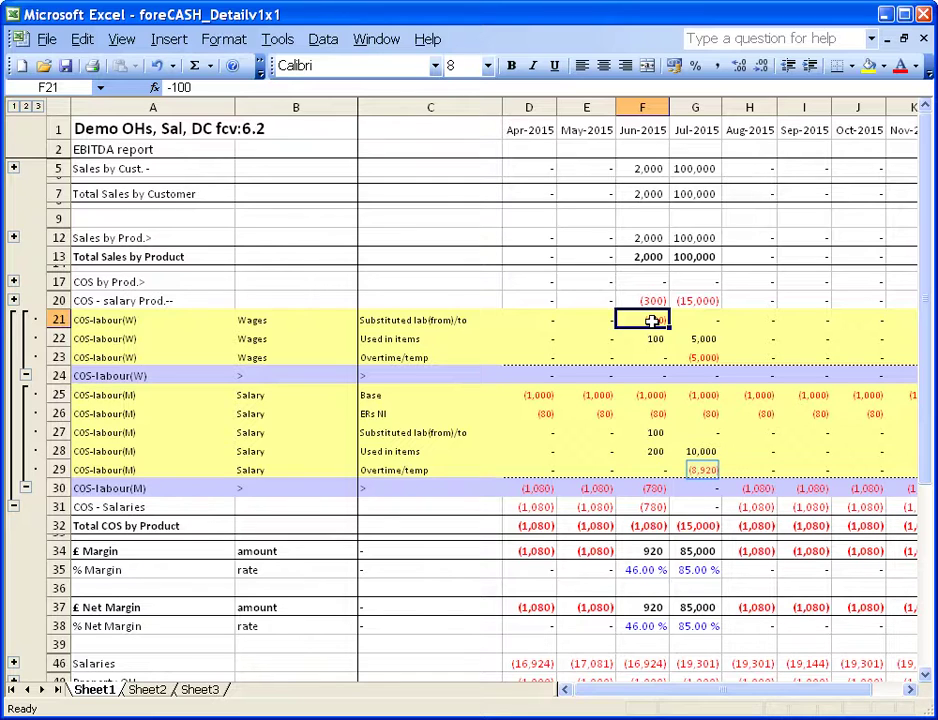
Step: Examine the Jul-2015 Used in items and Overtime/temp amounts of COS-labour(M) and COS-labour(W), and return to the PowerPoint slide show
click(703, 470)
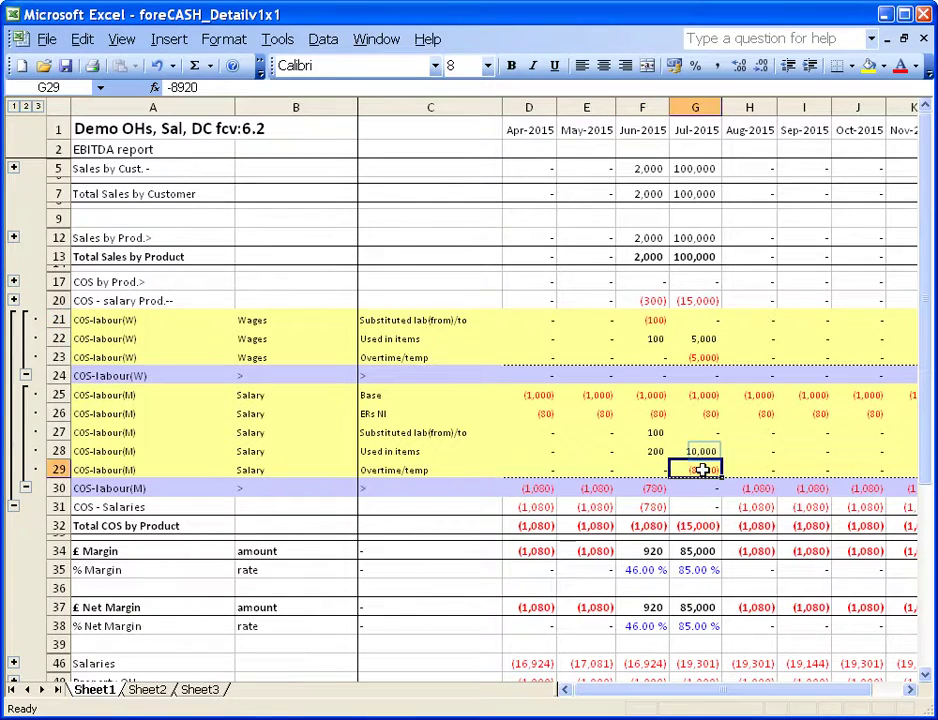
click(705, 451)
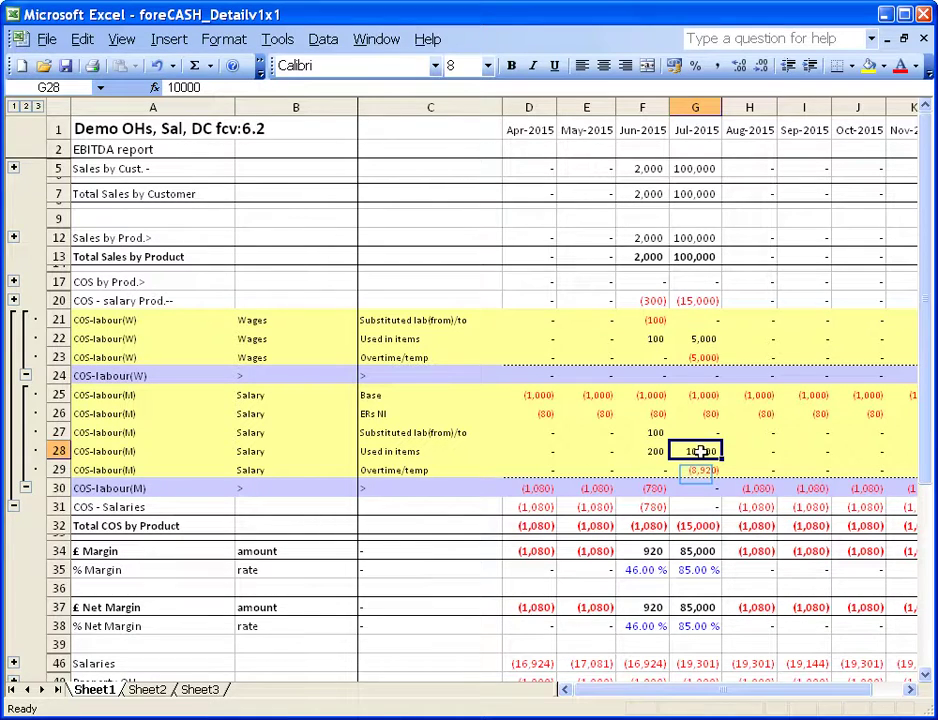
click(696, 472)
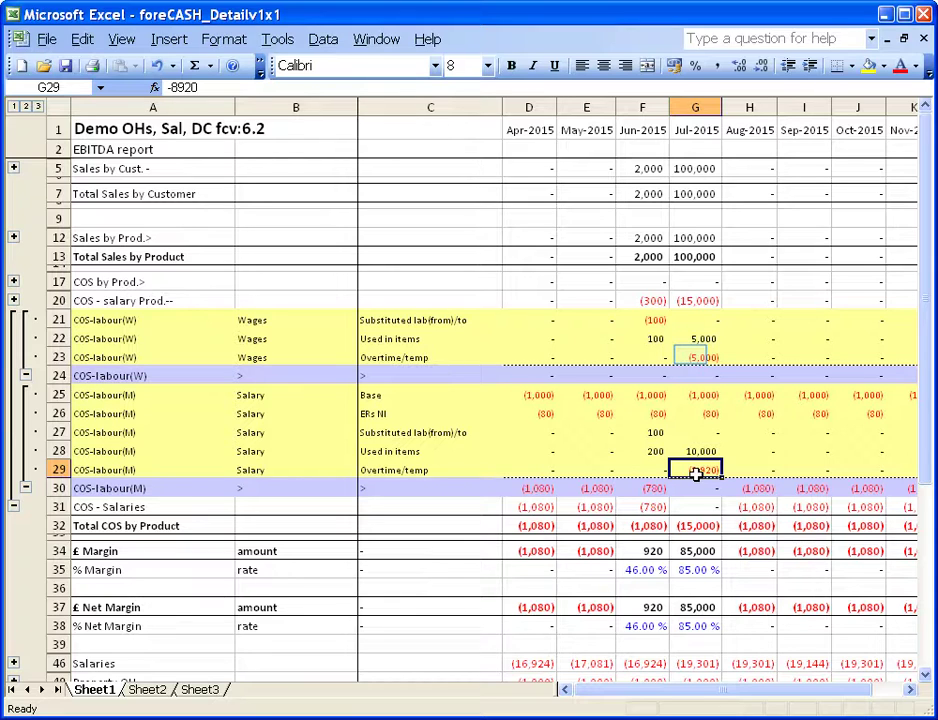
click(693, 358)
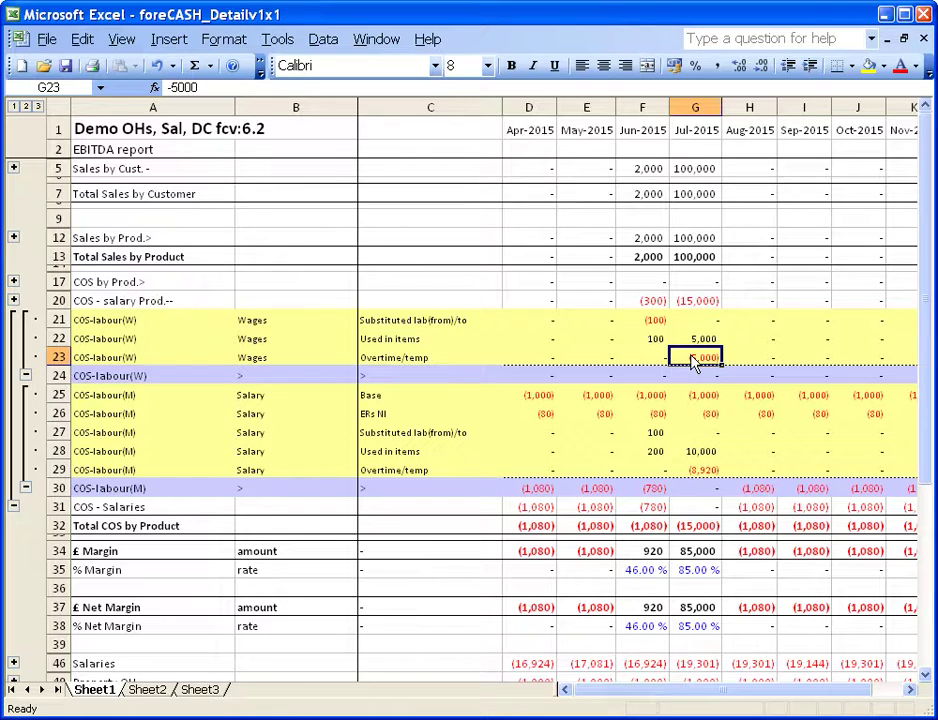
key(alt+Tab)
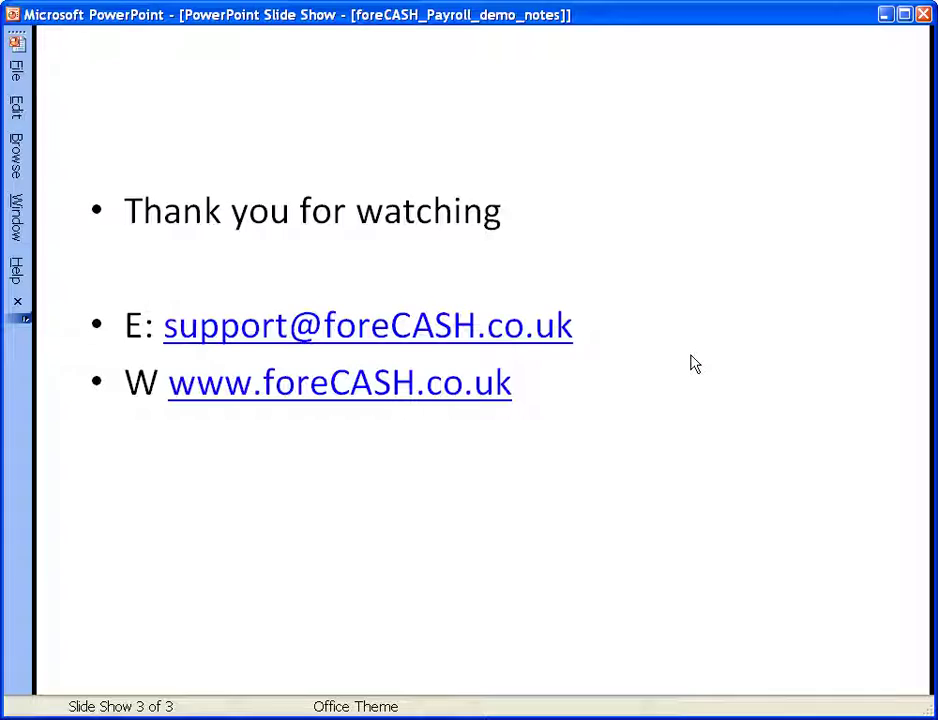